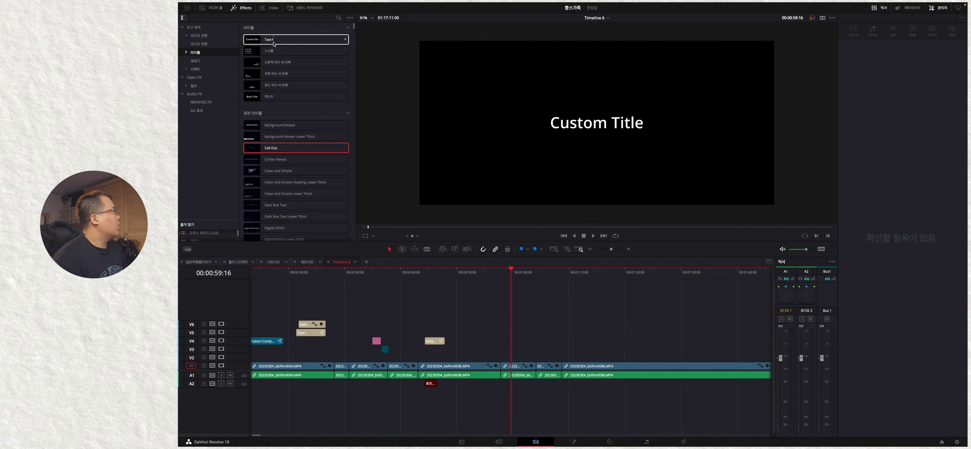
Add a Text+ title on video track V3 at the playhead and bring up its settings in the Inspector
{"action": "left_click_drag", "start_coordinate": [283, 40], "coordinate": [513, 351]}
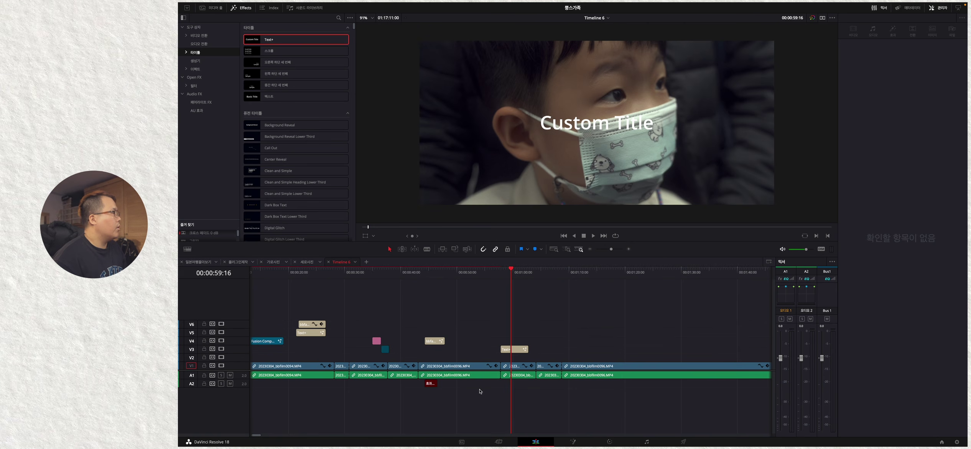
{"action": "left_click", "coordinate": [519, 350]}
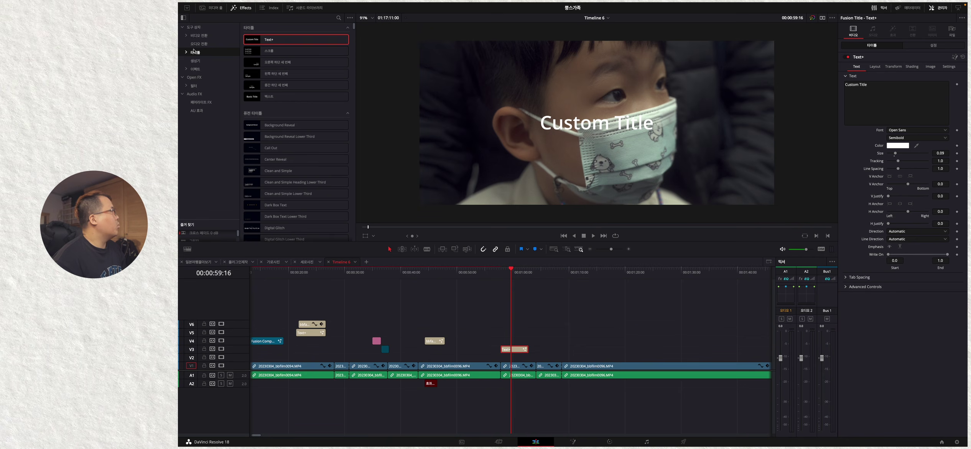
{"action": "mouse_move", "coordinate": [387, 3]}
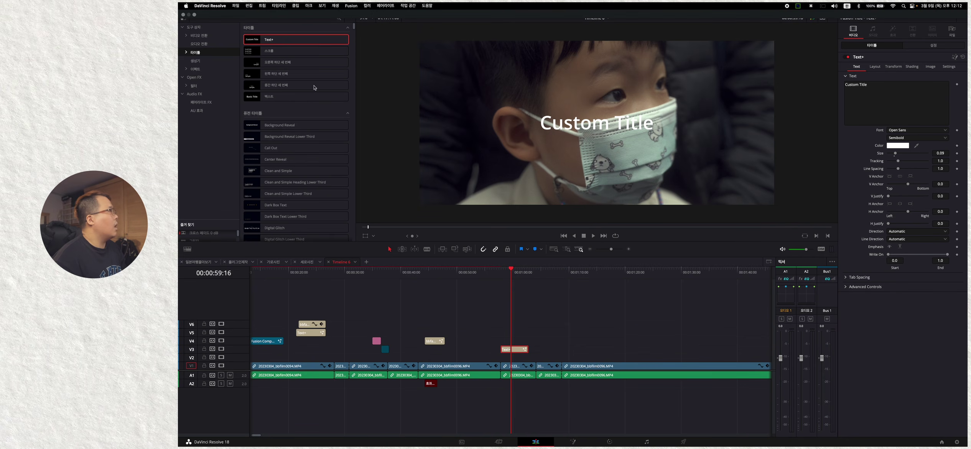
{"action": "key", "text": "super+shift+a"}
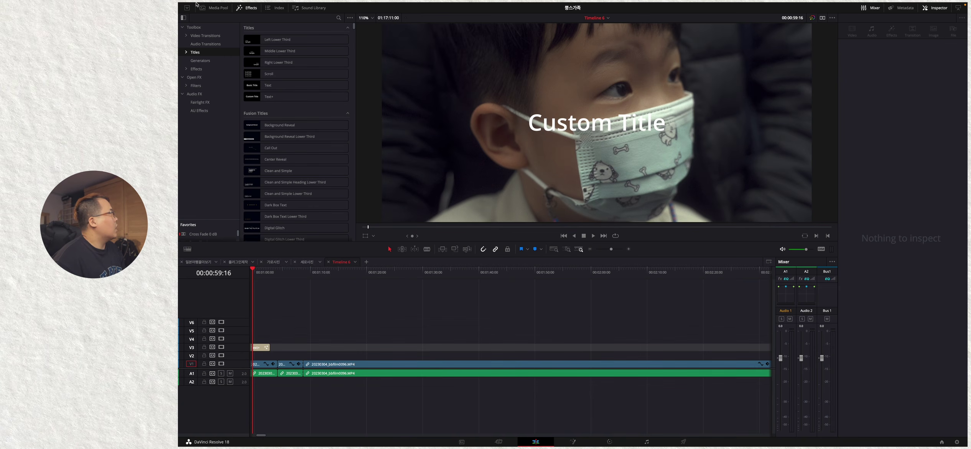
Set the interface language to 한국어 in the user preferences and save the change
{"action": "left_click", "coordinate": [206, 8]}
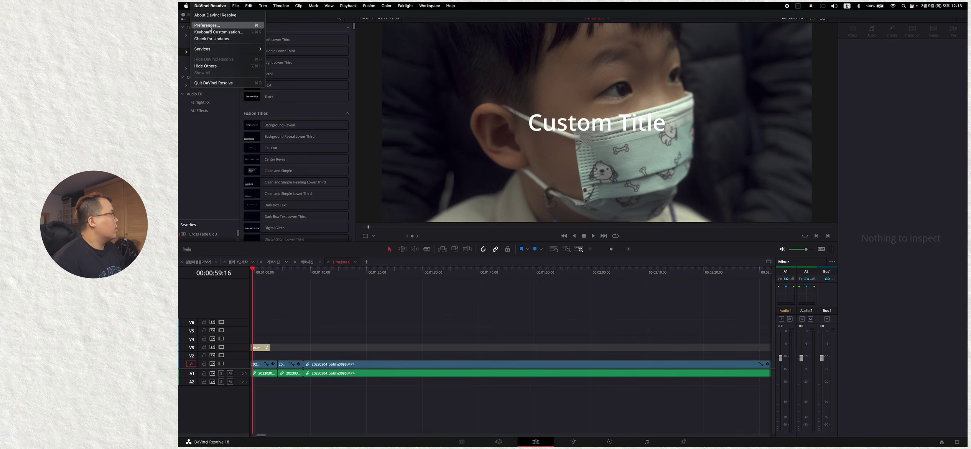
{"action": "left_click", "coordinate": [209, 25]}
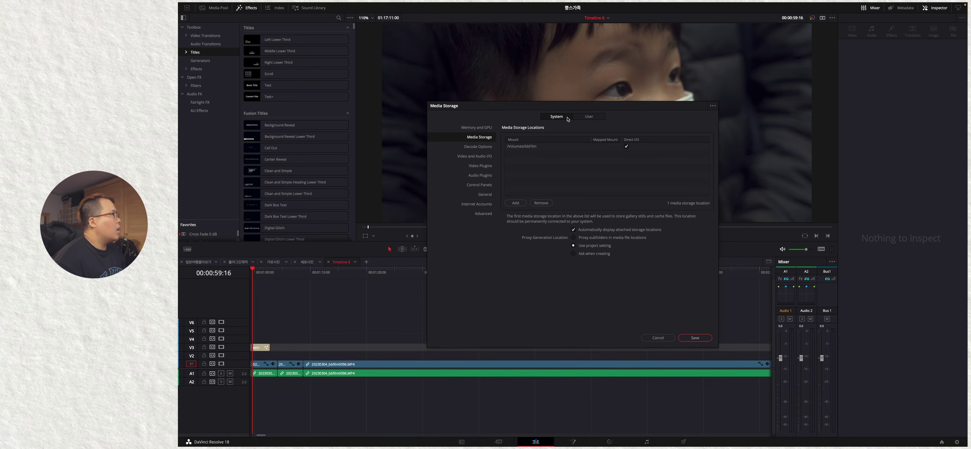
{"action": "left_click", "coordinate": [589, 117]}
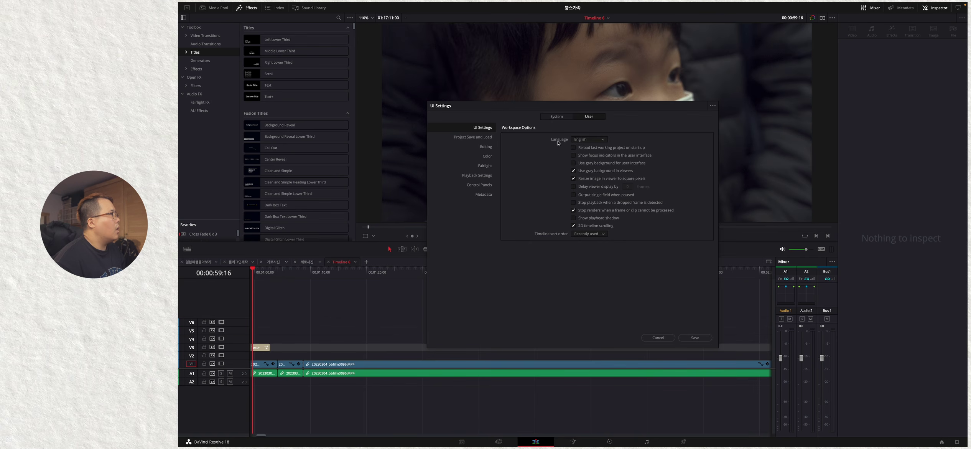
{"action": "left_click", "coordinate": [604, 140]}
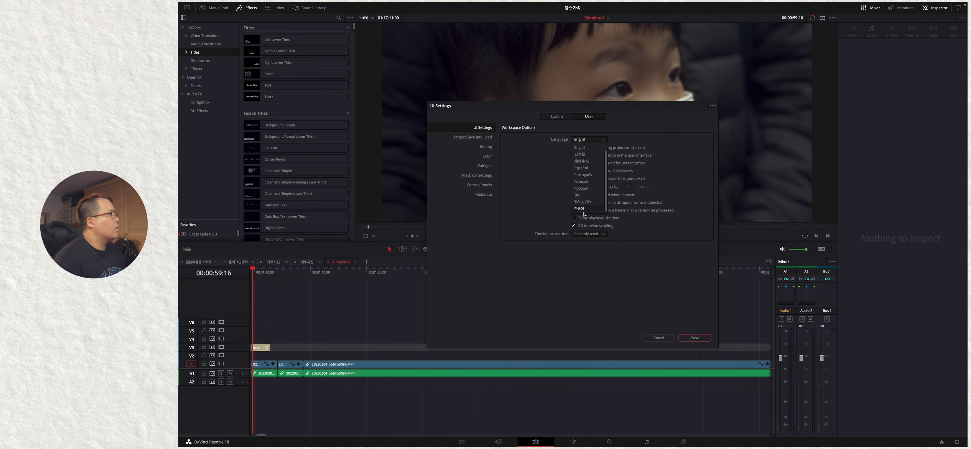
{"action": "left_click", "coordinate": [584, 209]}
{"action": "left_click", "coordinate": [695, 337]}
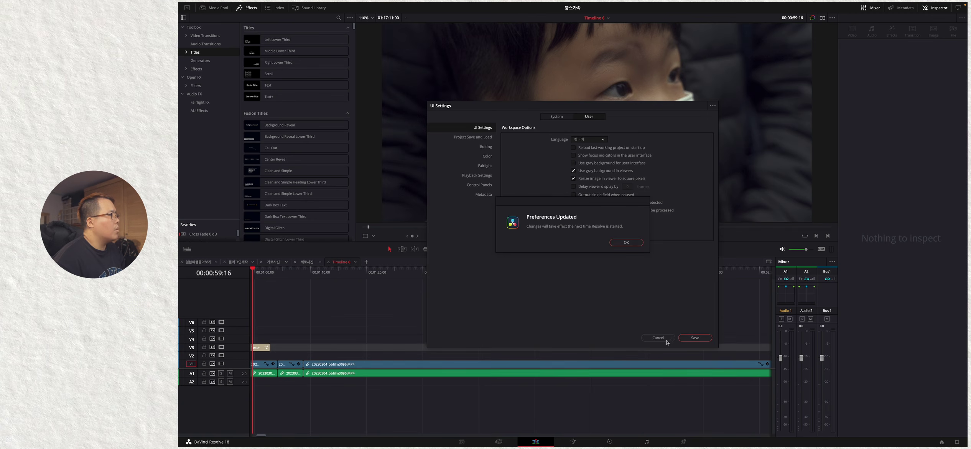
{"action": "left_click", "coordinate": [624, 243]}
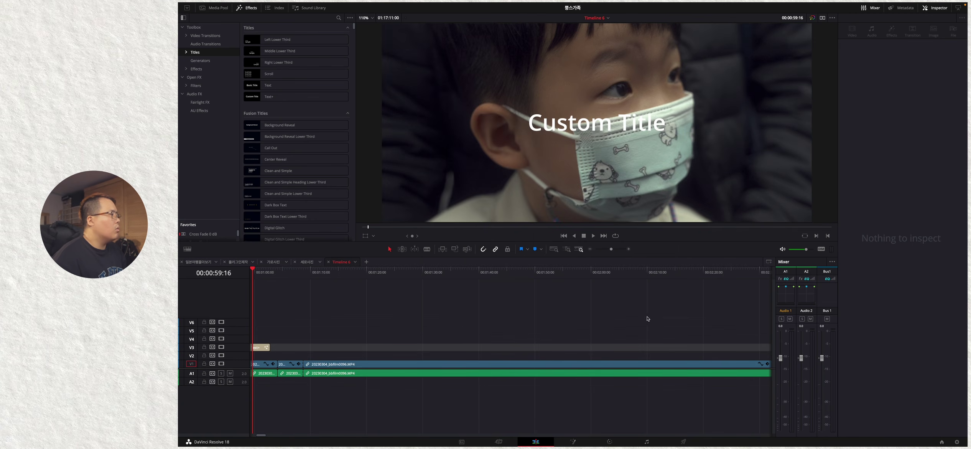
Restart DaVinci Resolve to apply the new interface language
{"action": "mouse_move", "coordinate": [313, 5]}
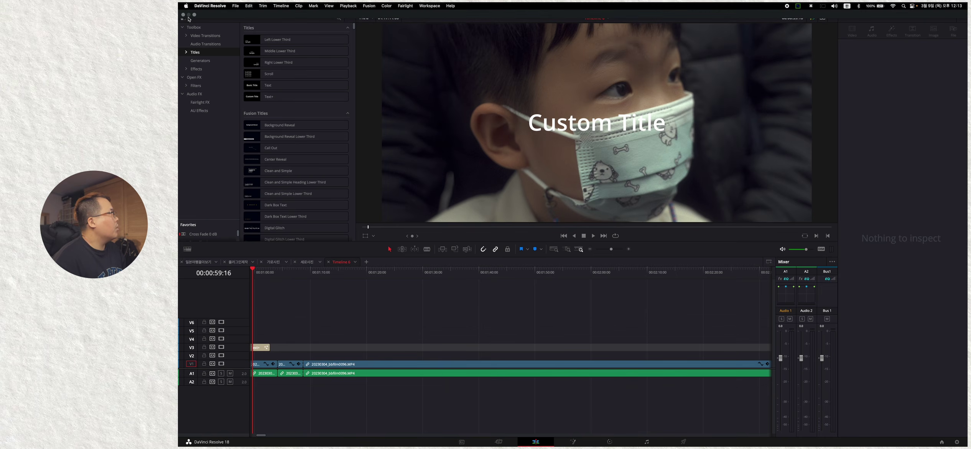
{"action": "key", "text": "super+h"}
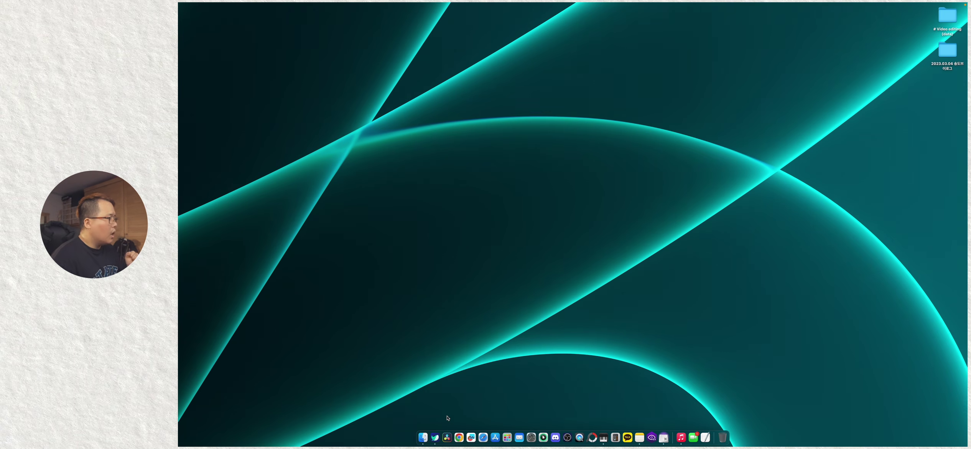
{"action": "left_click", "coordinate": [447, 438]}
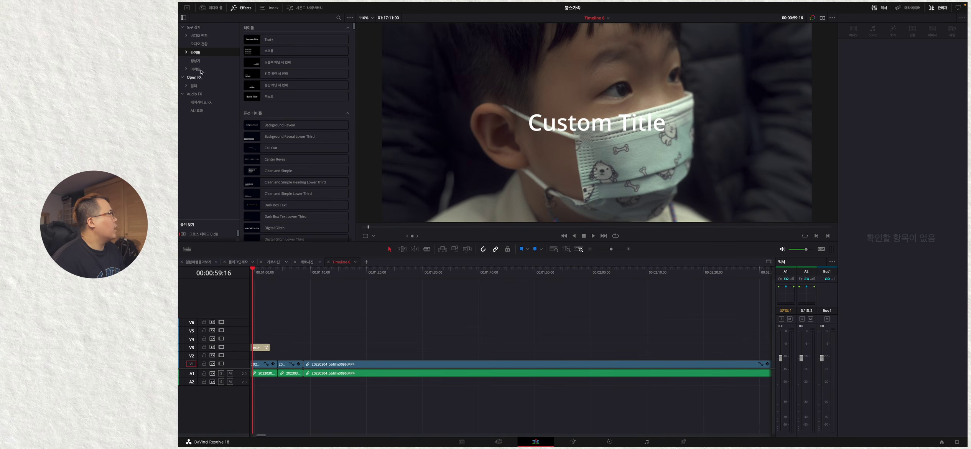
Hide and restore the Effects library, and do the same with its category list
{"action": "mouse_move", "coordinate": [931, 12]}
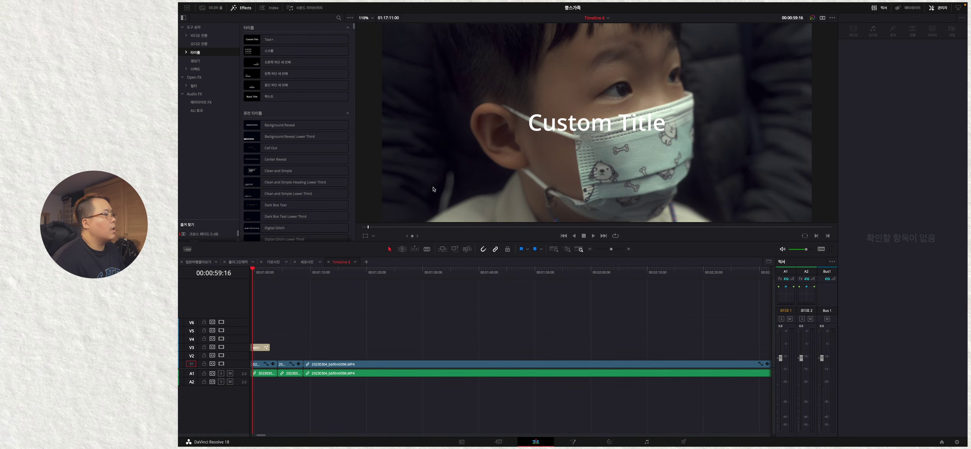
{"action": "mouse_move", "coordinate": [300, 4]}
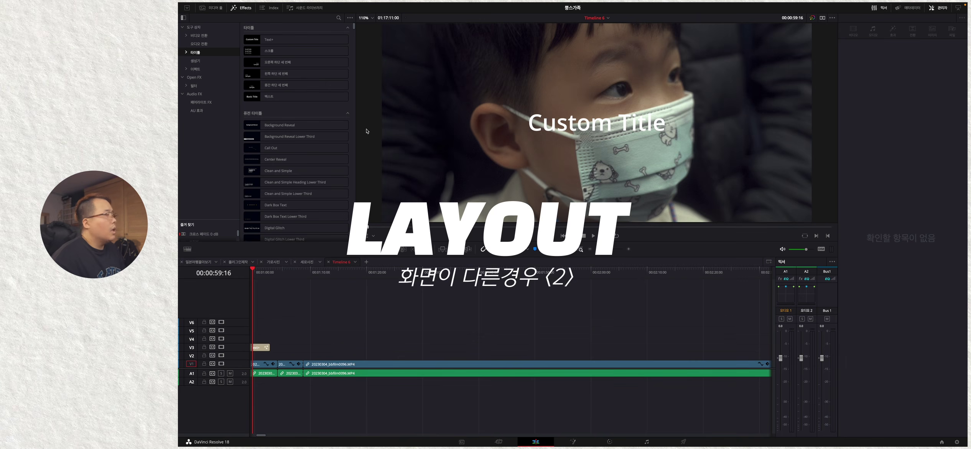
{"action": "left_click", "coordinate": [239, 10]}
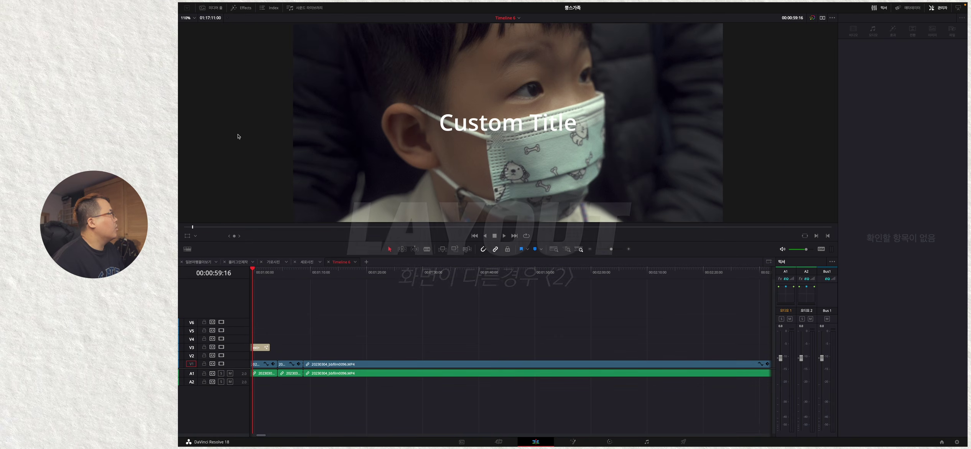
{"action": "left_click", "coordinate": [245, 10]}
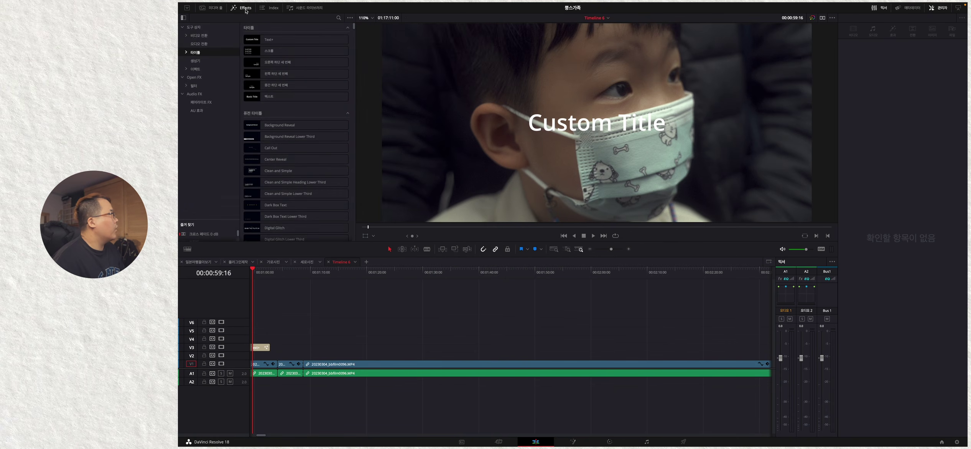
{"action": "left_click", "coordinate": [184, 19]}
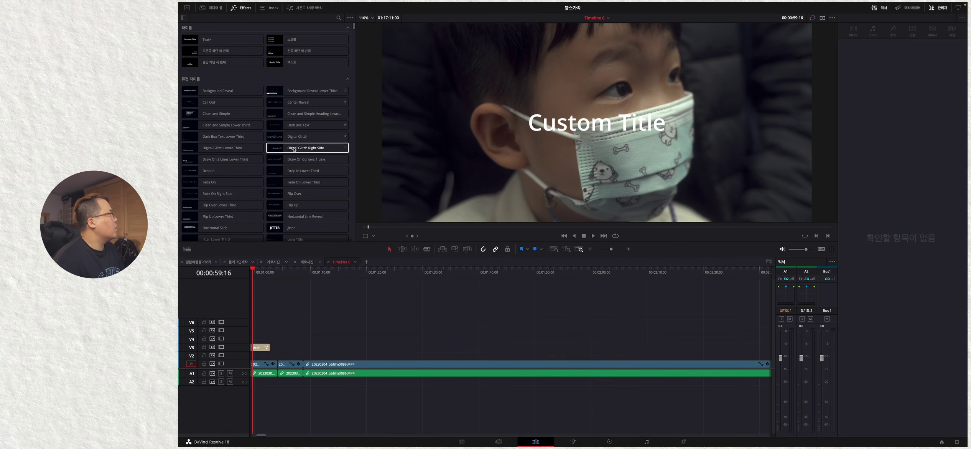
{"action": "left_click", "coordinate": [184, 17]}
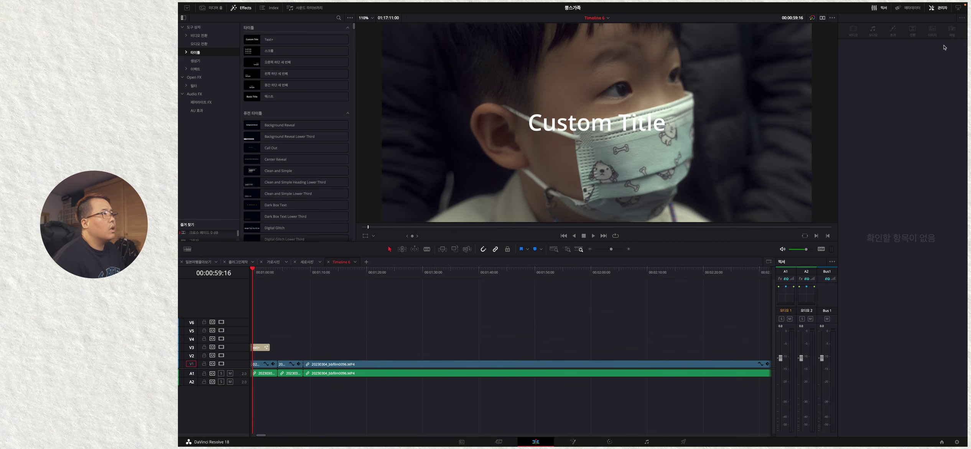
Switch the Inspector to half height so the timeline and mixer extend beneath it
{"action": "left_click", "coordinate": [958, 9]}
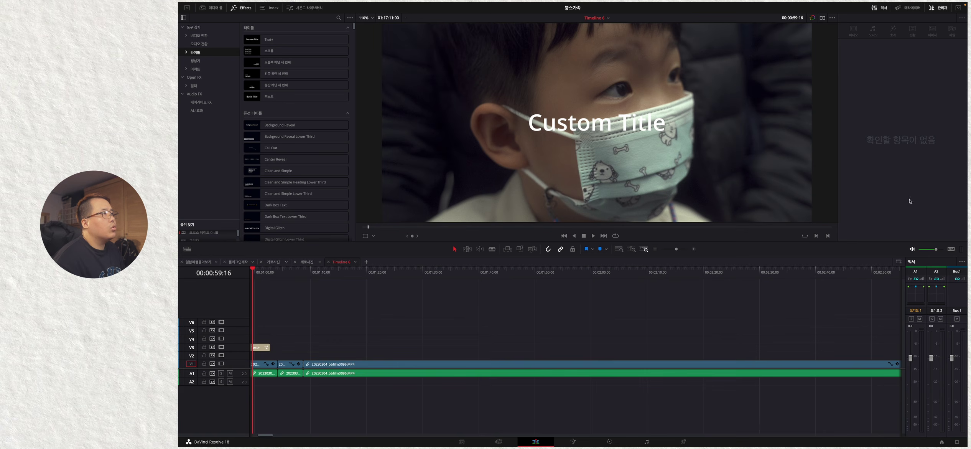
{"action": "left_click", "coordinate": [958, 7]}
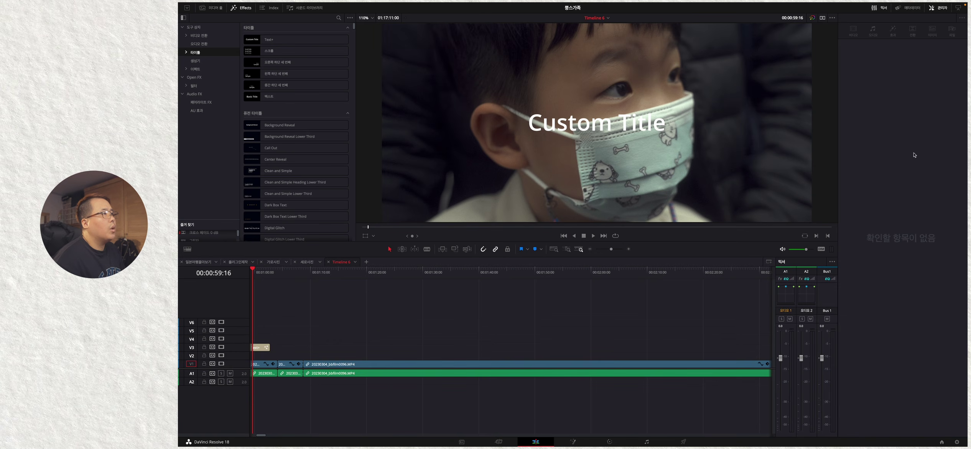
{"action": "left_click", "coordinate": [958, 8]}
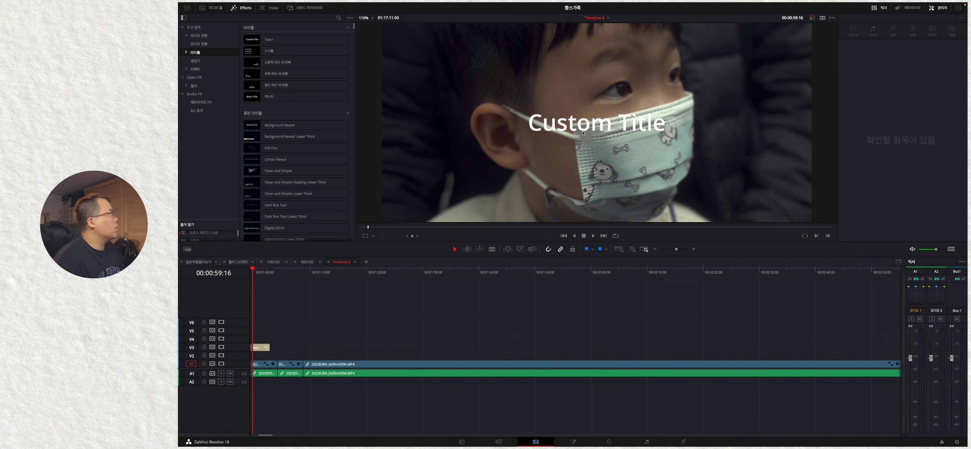
Expand the Effects library to full height and enlarge its Favorites list
{"action": "left_click", "coordinate": [188, 8]}
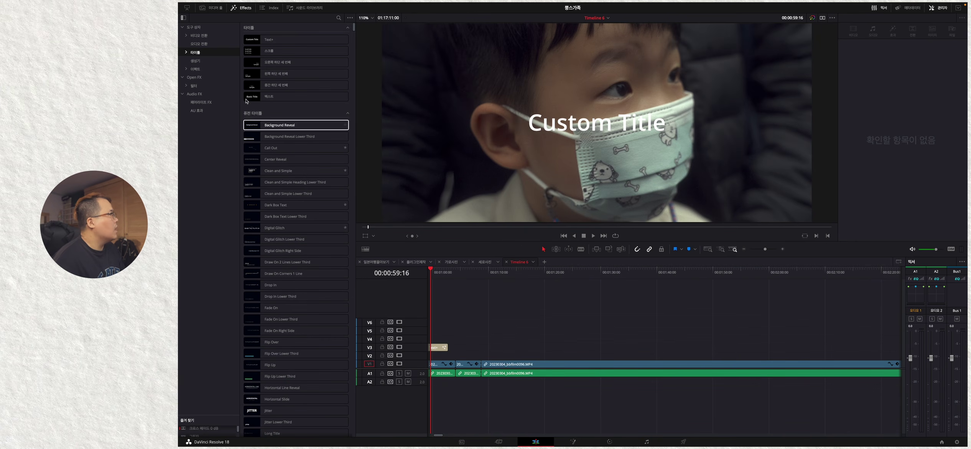
{"action": "left_click_drag", "start_coordinate": [213, 414], "coordinate": [213, 276]}
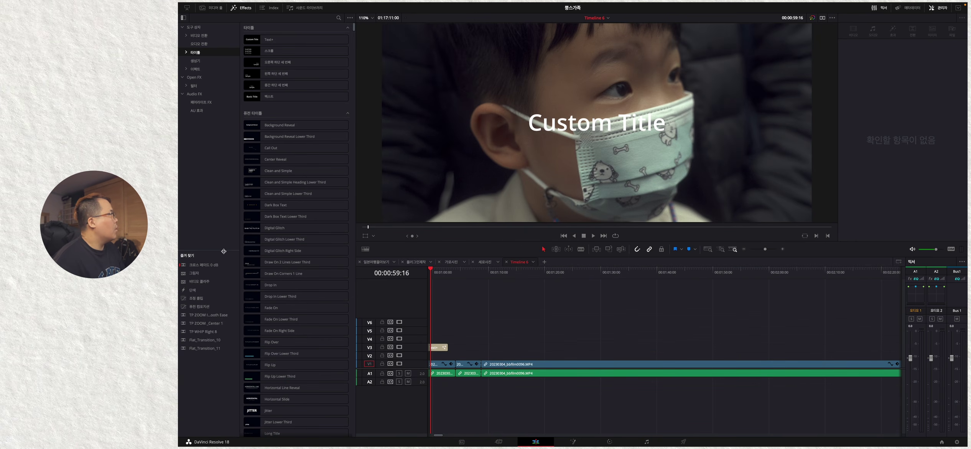
Show and hide the Media Pool above the Effects library, and return the library to half height
{"action": "left_click", "coordinate": [213, 8]}
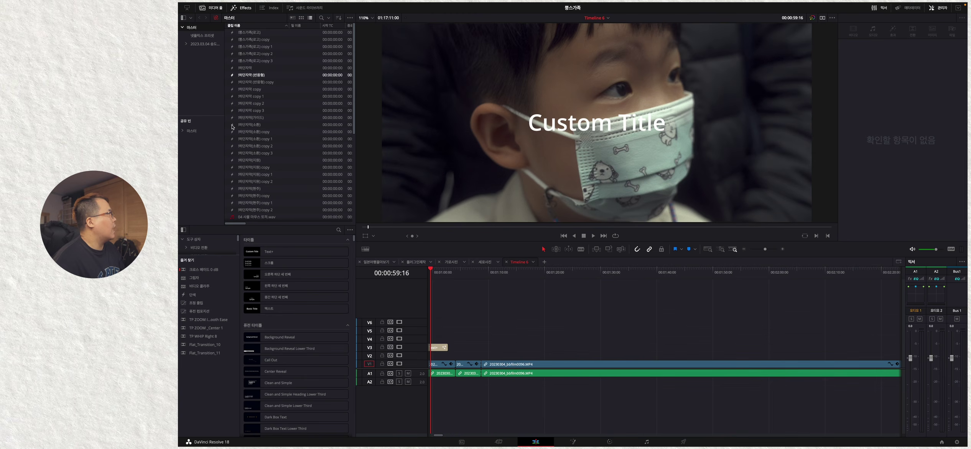
{"action": "left_click", "coordinate": [210, 7]}
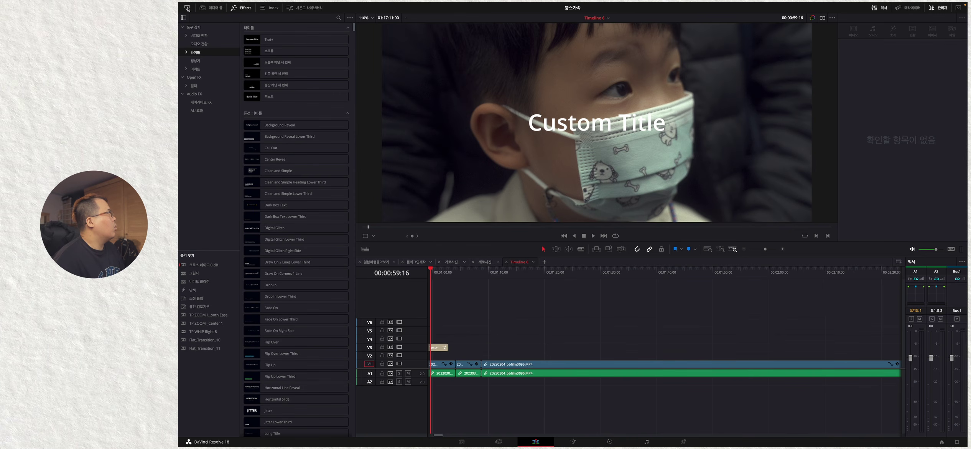
{"action": "left_click", "coordinate": [187, 8]}
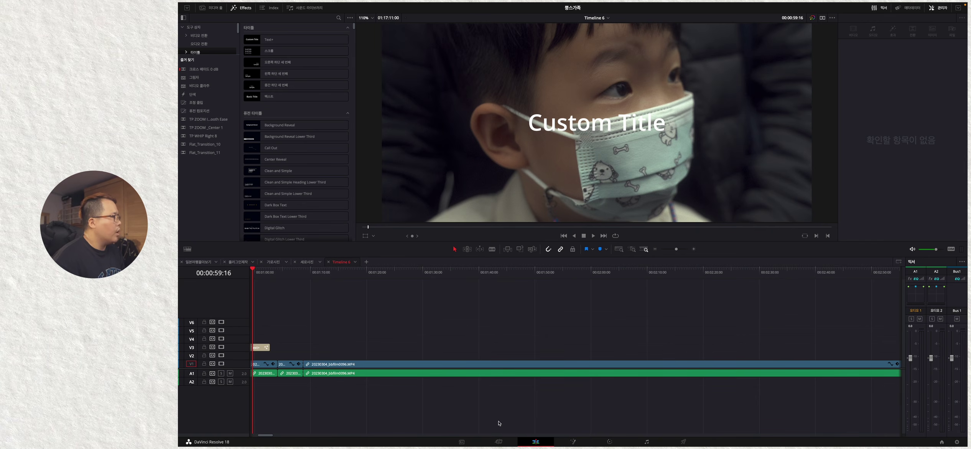
Look through the Media, Cut, Fusion and Color pages and return to the Edit page
{"action": "left_click", "coordinate": [462, 442]}
{"action": "left_click", "coordinate": [499, 441]}
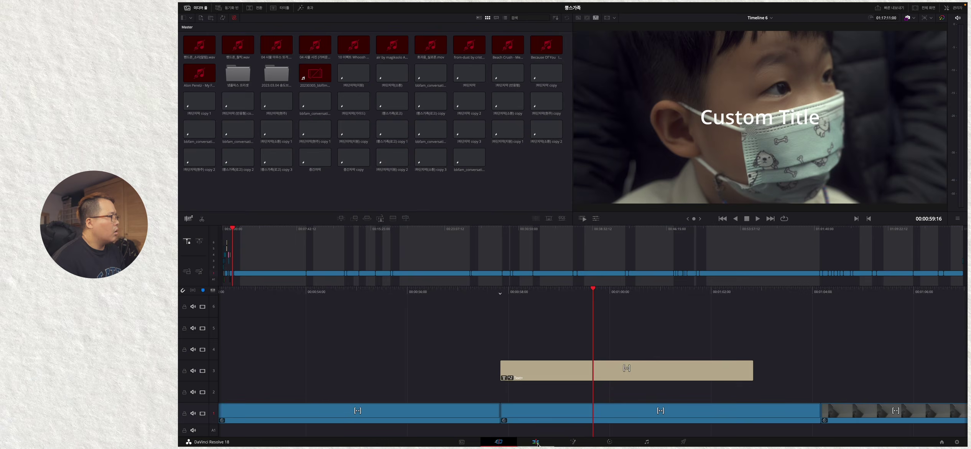
{"action": "left_click", "coordinate": [536, 441]}
{"action": "left_click", "coordinate": [582, 441]}
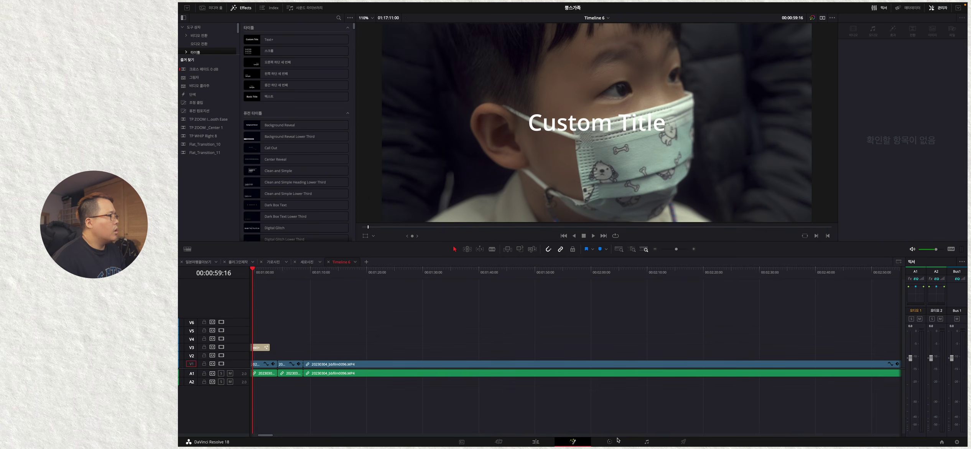
{"action": "left_click", "coordinate": [609, 442]}
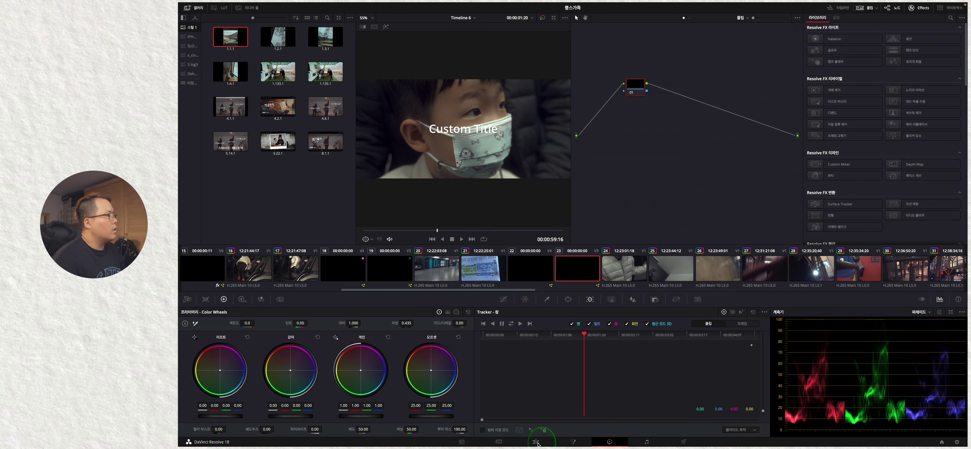
{"action": "left_click", "coordinate": [536, 442]}
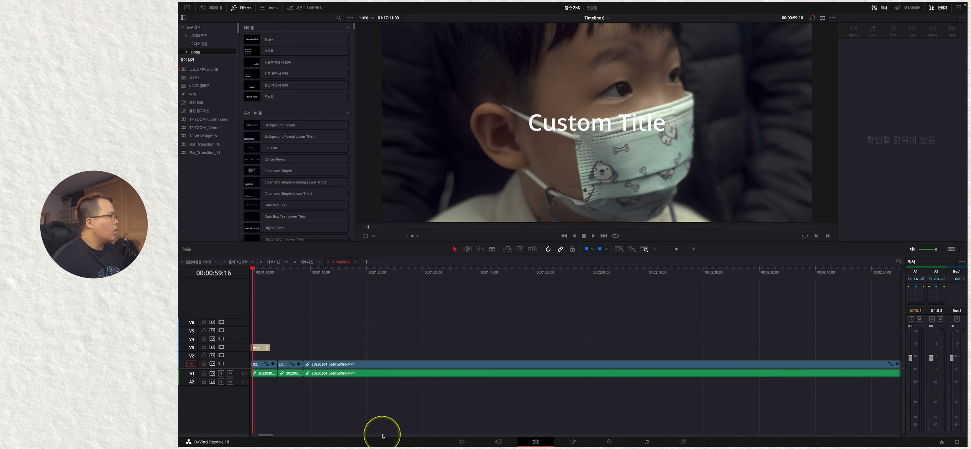
Show text labels with the page navigation icons and switch to the Cut page
{"action": "right_click", "coordinate": [418, 445]}
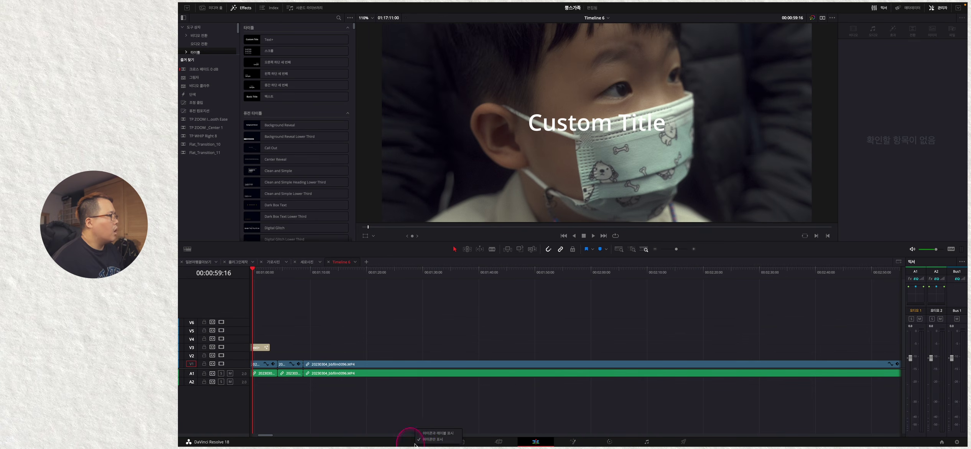
{"action": "left_click", "coordinate": [440, 432]}
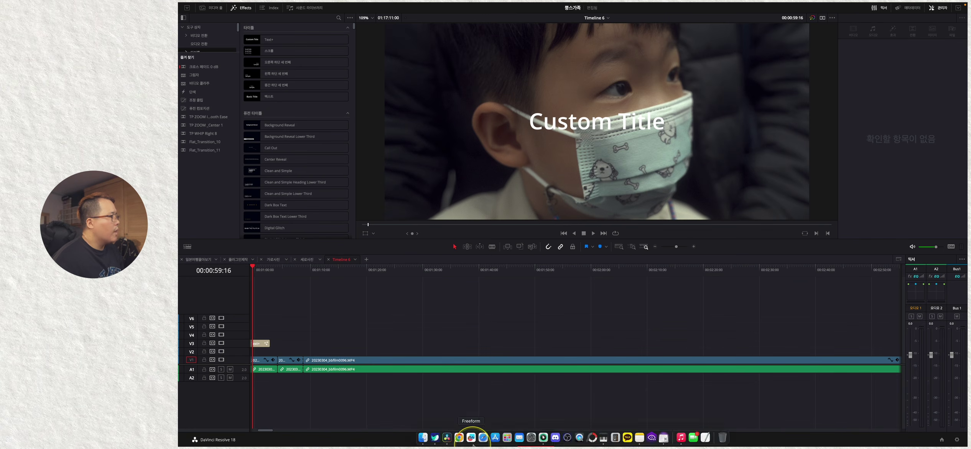
{"action": "left_click", "coordinate": [499, 438]}
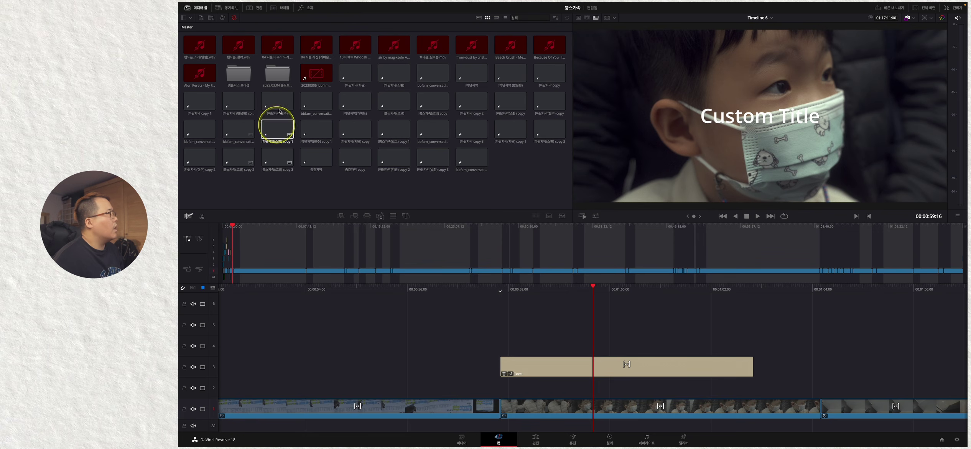
{"action": "mouse_move", "coordinate": [190, 7]}
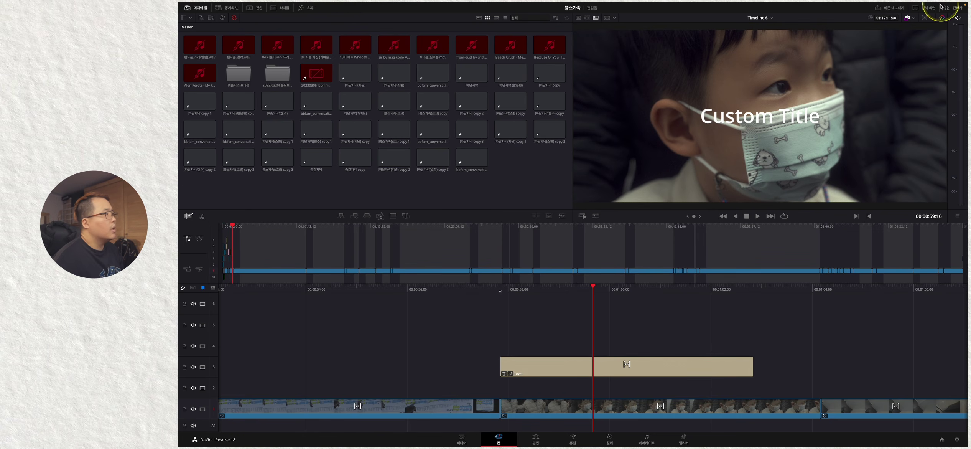
Switch to the Edit page, and hide and show the Effects library
{"action": "left_click", "coordinate": [536, 438]}
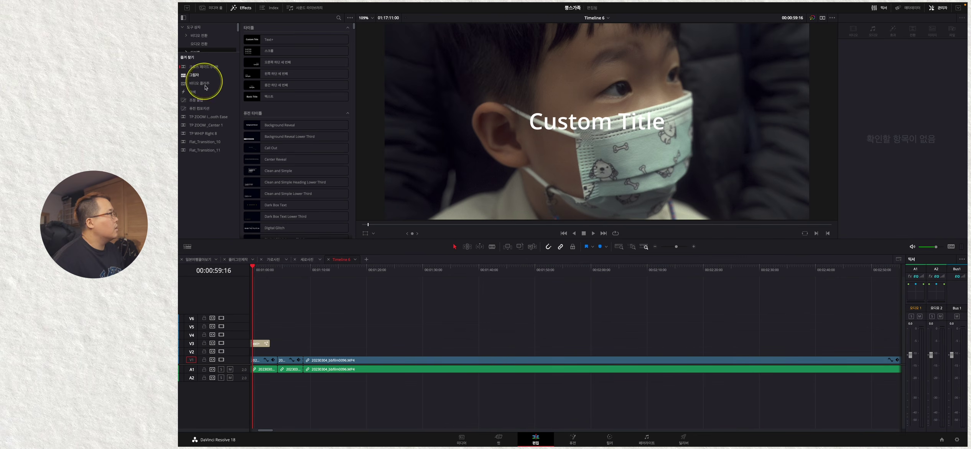
{"action": "left_click", "coordinate": [249, 9]}
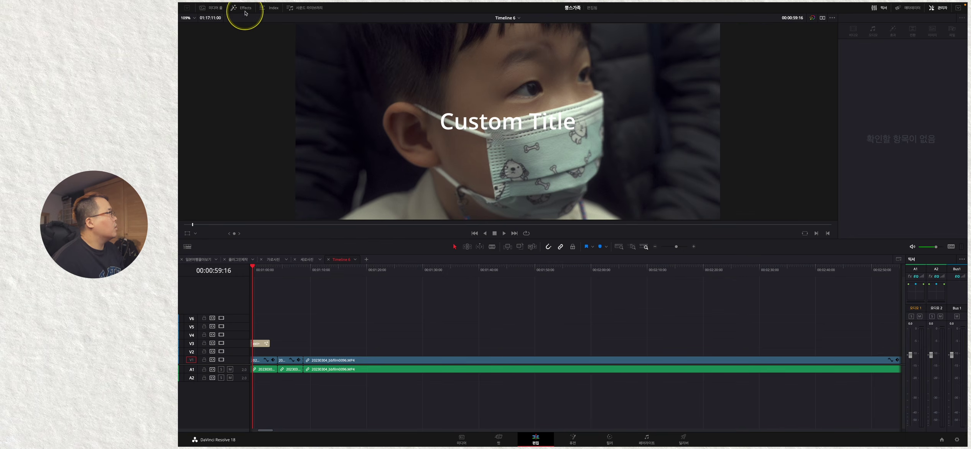
{"action": "left_click", "coordinate": [248, 9]}
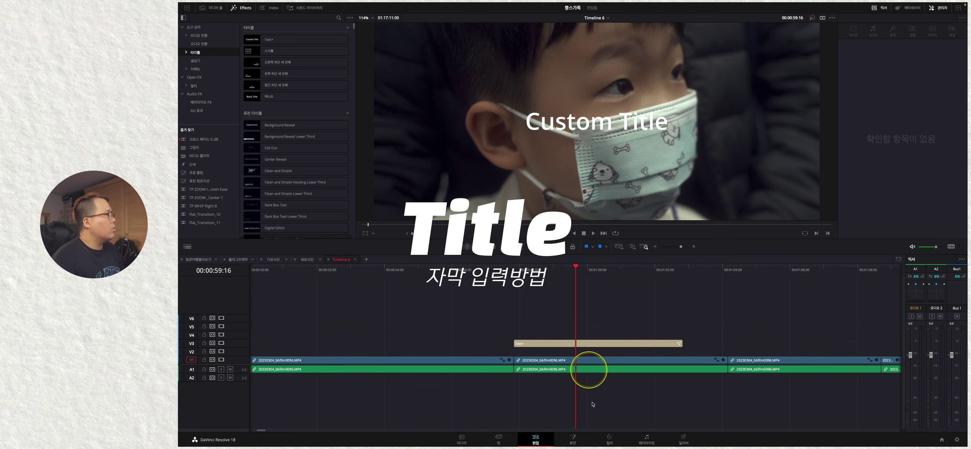
Delete the Text+ title clip from track V3
{"action": "left_click", "coordinate": [556, 343]}
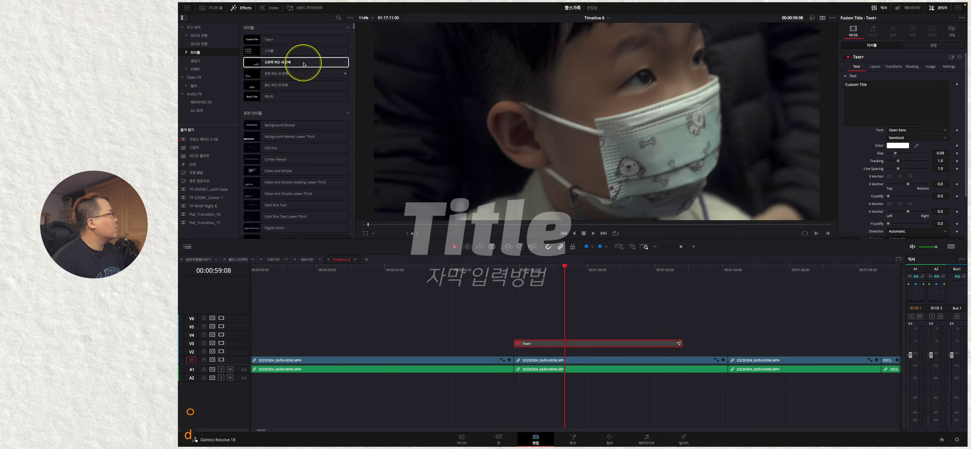
{"action": "key", "text": "Delete"}
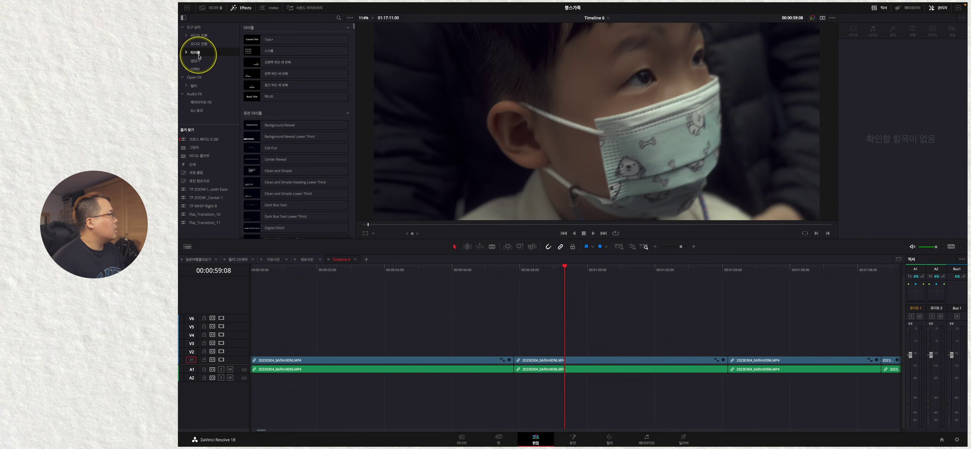
Look through the Toolbox, Open FX and Audio FX categories in the Effects library
{"action": "left_click", "coordinate": [197, 28]}
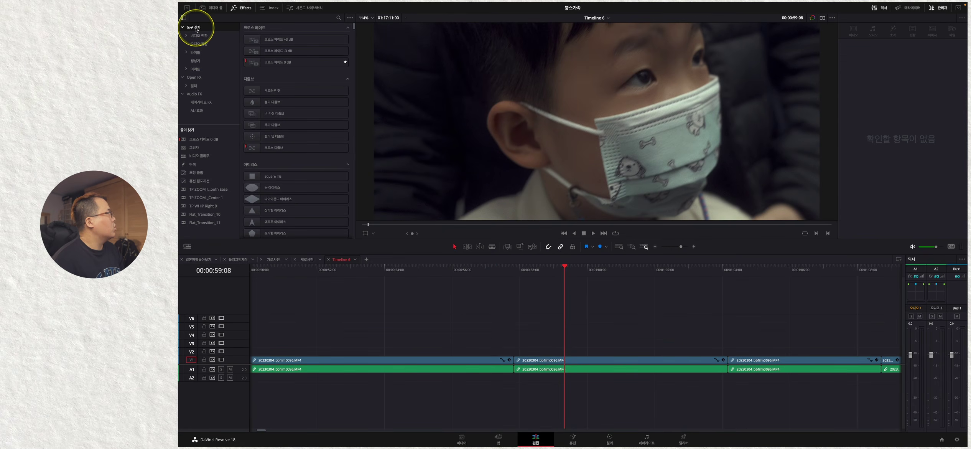
{"action": "left_click", "coordinate": [182, 27]}
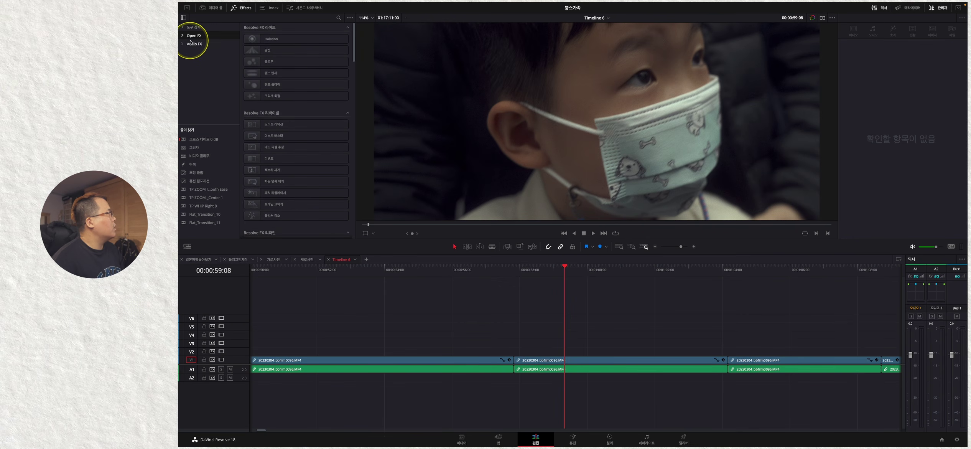
{"action": "left_click", "coordinate": [195, 28]}
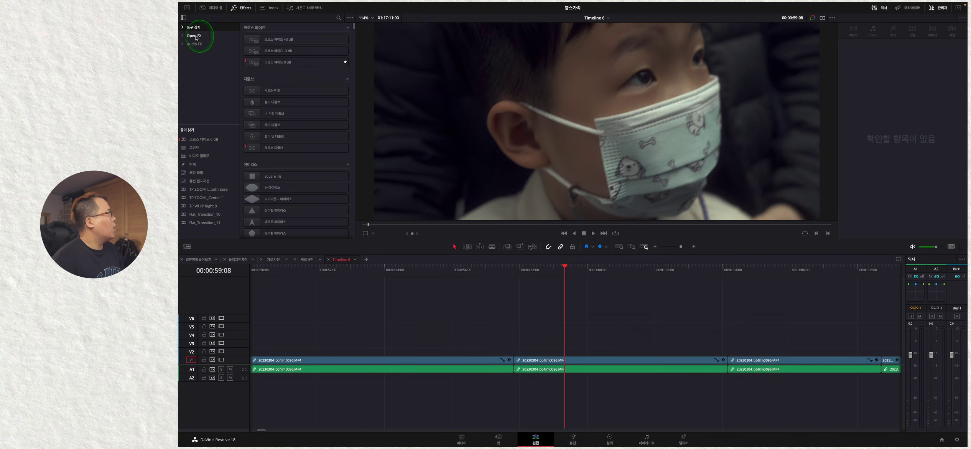
{"action": "left_click", "coordinate": [195, 36]}
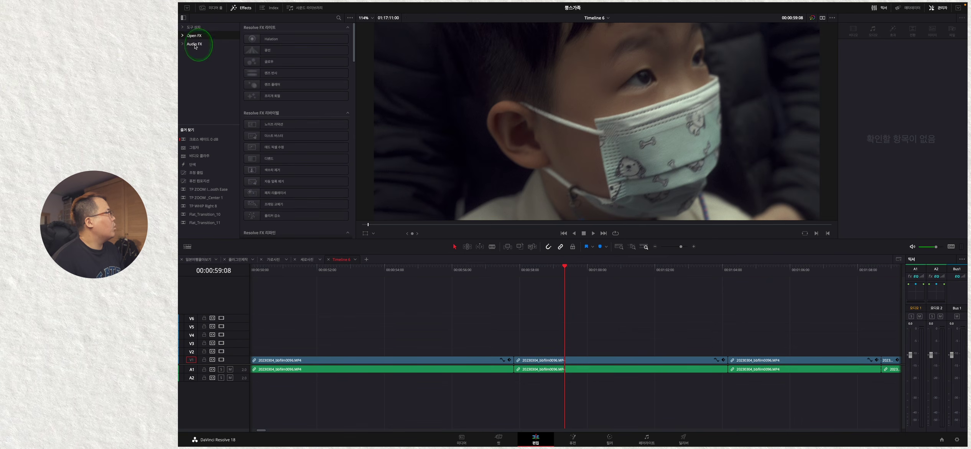
{"action": "left_click", "coordinate": [194, 45]}
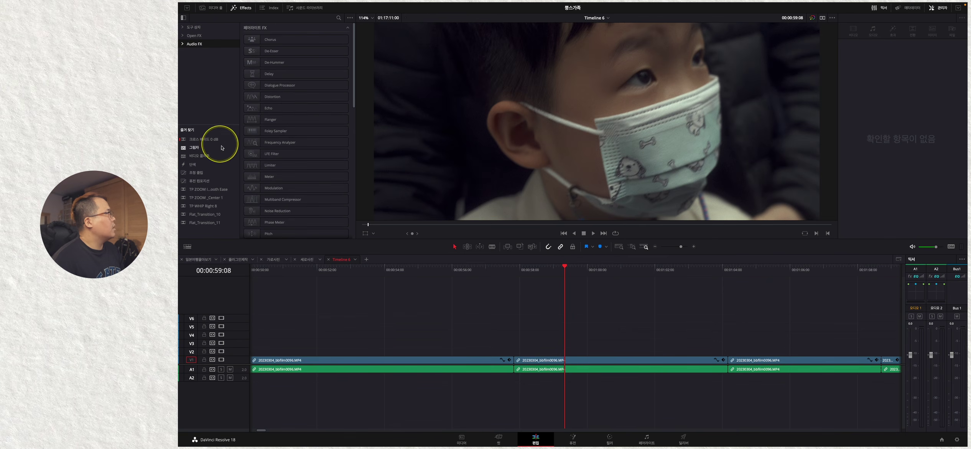
{"action": "left_click", "coordinate": [184, 28]}
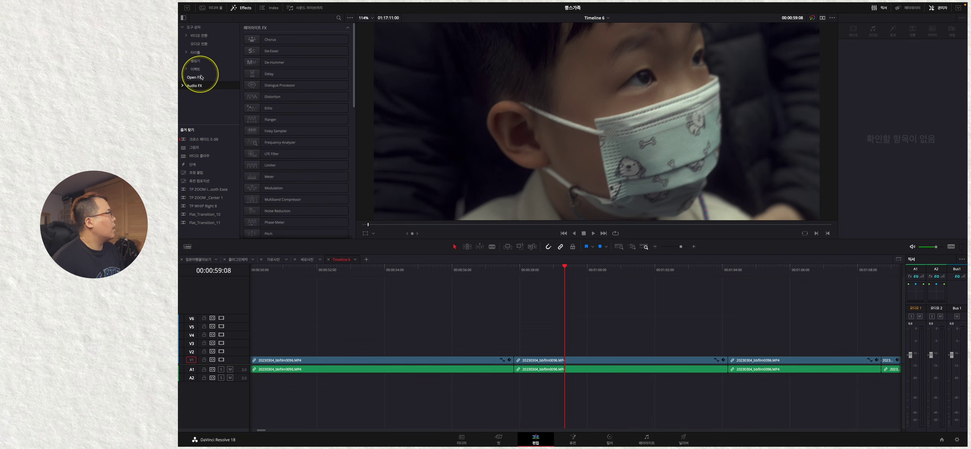
Add a Text+ title from the Titles category to track V3 at the playhead and select the new clip
{"action": "left_click", "coordinate": [195, 52]}
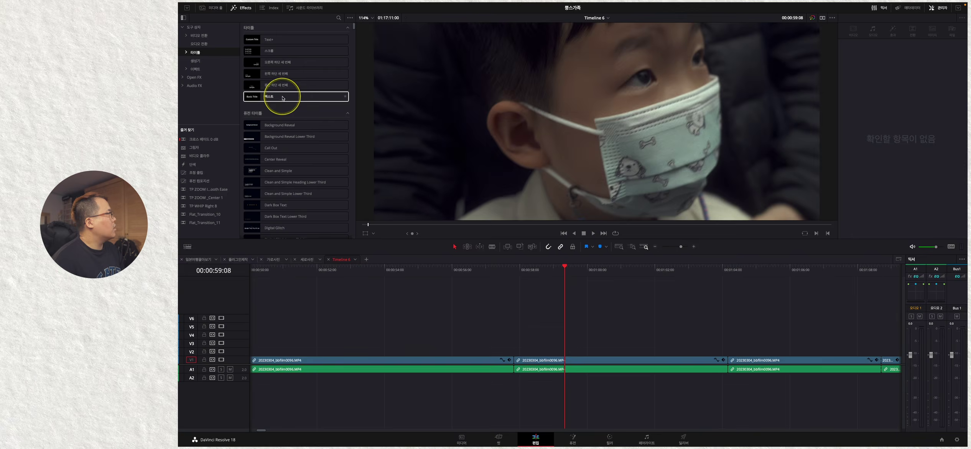
{"action": "left_click_drag", "start_coordinate": [271, 39], "coordinate": [568, 347]}
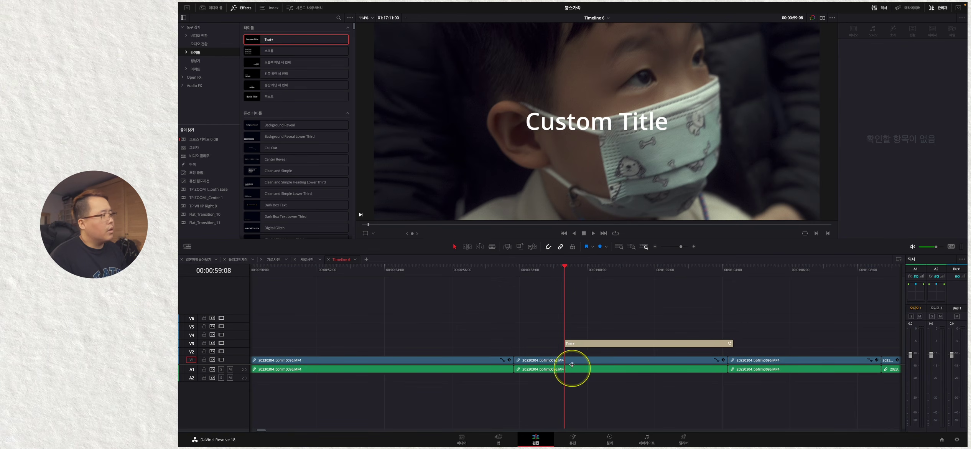
{"action": "left_click", "coordinate": [616, 346]}
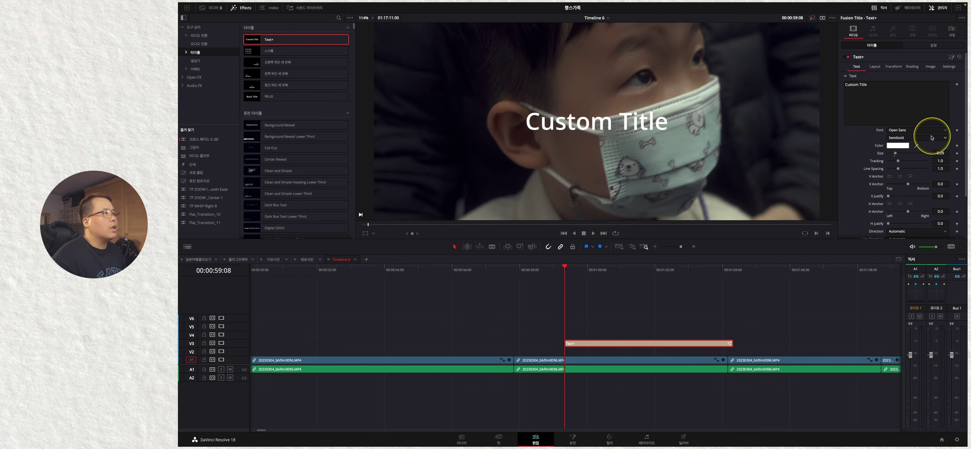
Examine the title clip's general settings and its Text+ Layout, Shading, Image and Settings parameters in the Inspector
{"action": "left_click", "coordinate": [925, 45]}
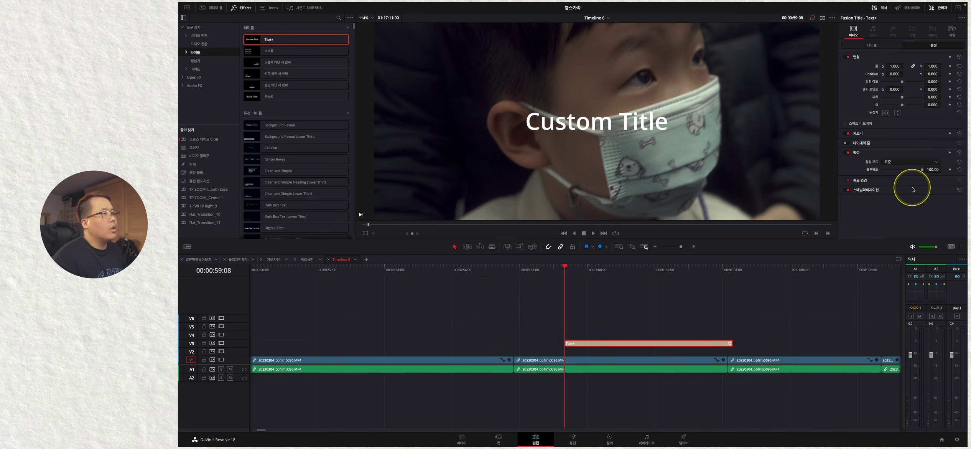
{"action": "left_click", "coordinate": [875, 46]}
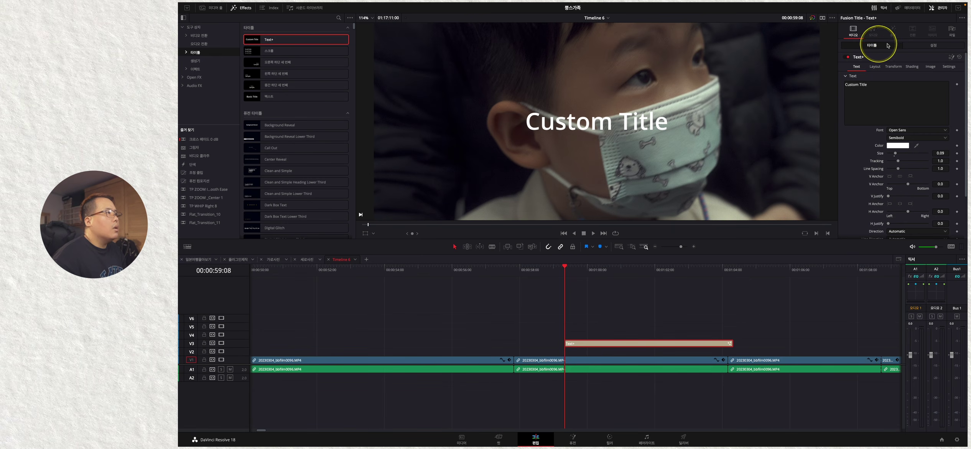
{"action": "left_click", "coordinate": [874, 68]}
{"action": "left_click", "coordinate": [913, 69]}
{"action": "left_click", "coordinate": [929, 69]}
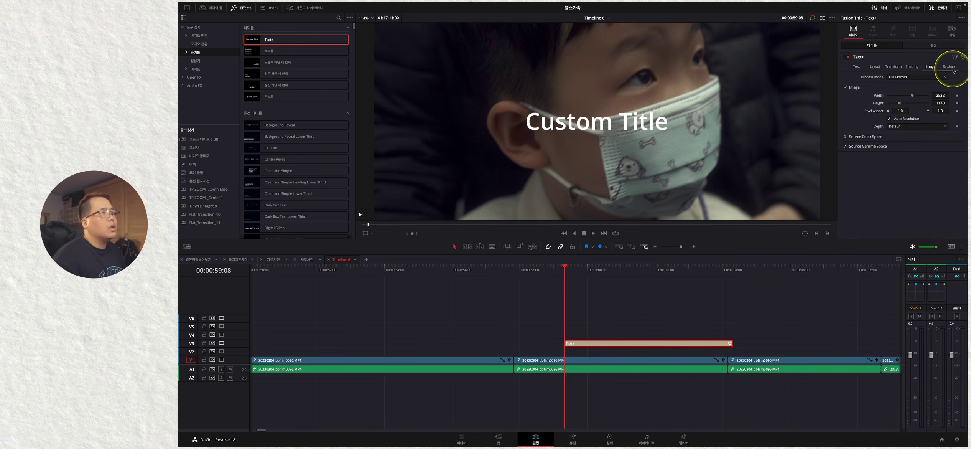
{"action": "left_click", "coordinate": [951, 69]}
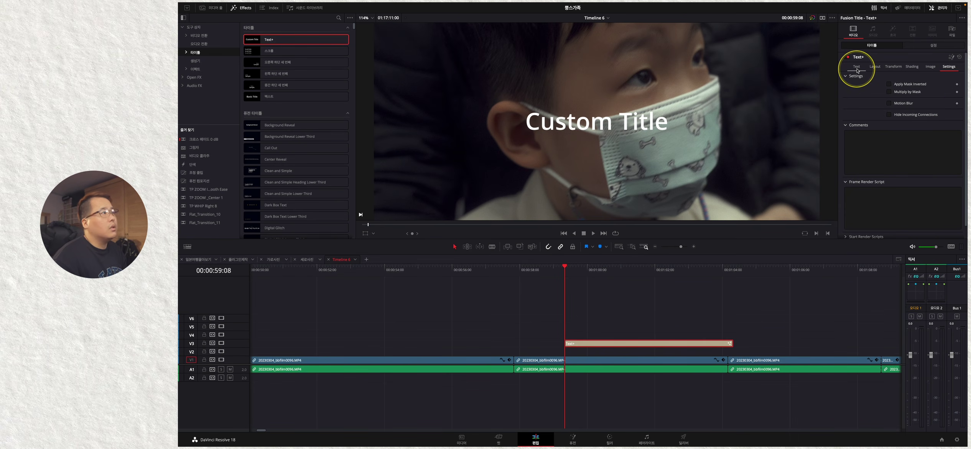
{"action": "left_click", "coordinate": [875, 67]}
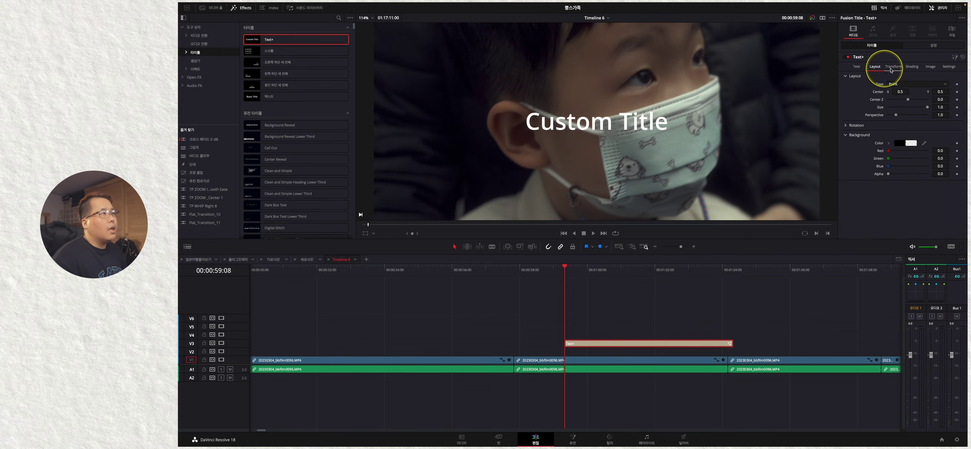
Try Motion Blur on the Text+ title and turn it off again
{"action": "left_click", "coordinate": [950, 68]}
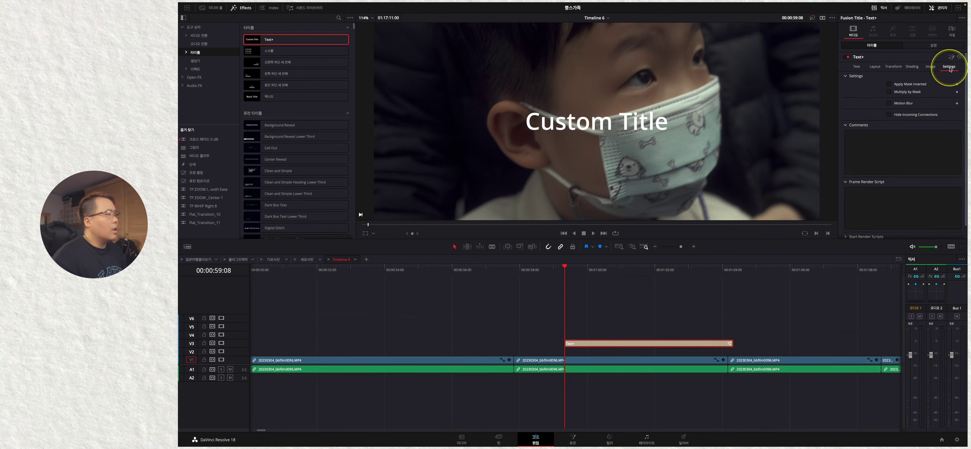
{"action": "left_click", "coordinate": [889, 103]}
{"action": "left_click", "coordinate": [889, 104]}
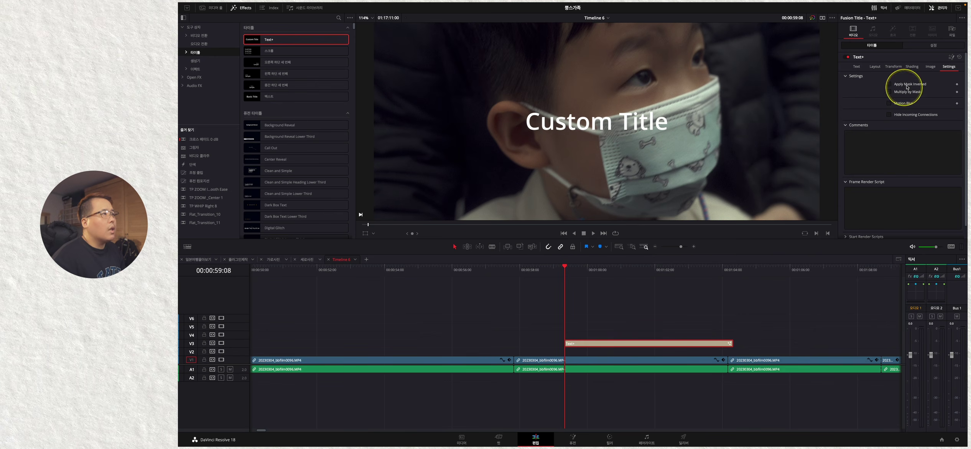
{"action": "left_click", "coordinate": [899, 104]}
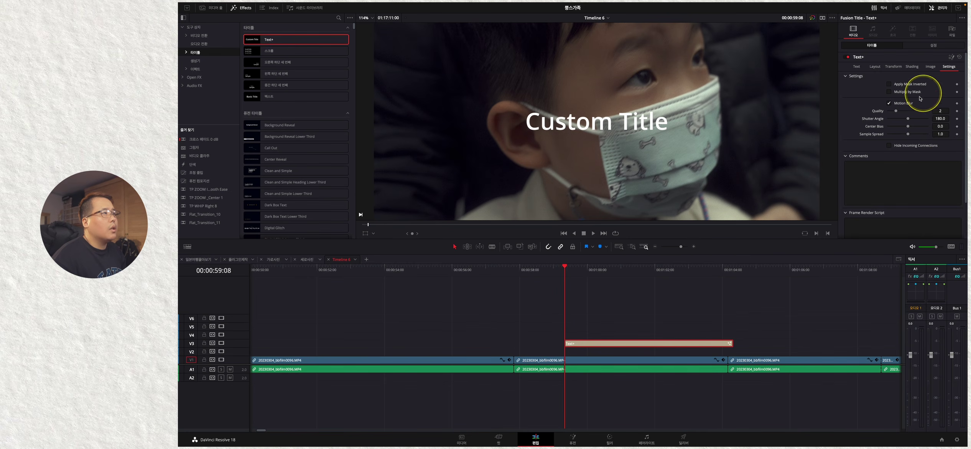
{"action": "left_click", "coordinate": [890, 104]}
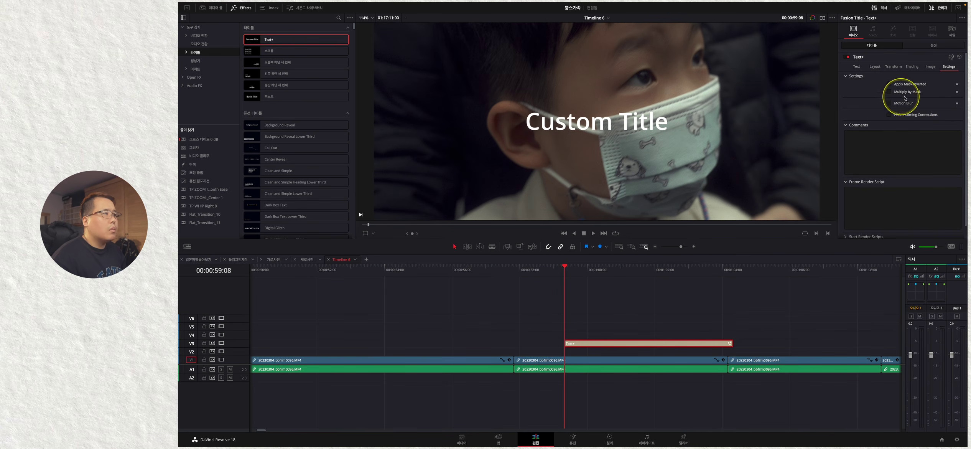
Look over the title's Text and Shading parameters
{"action": "left_click", "coordinate": [875, 66]}
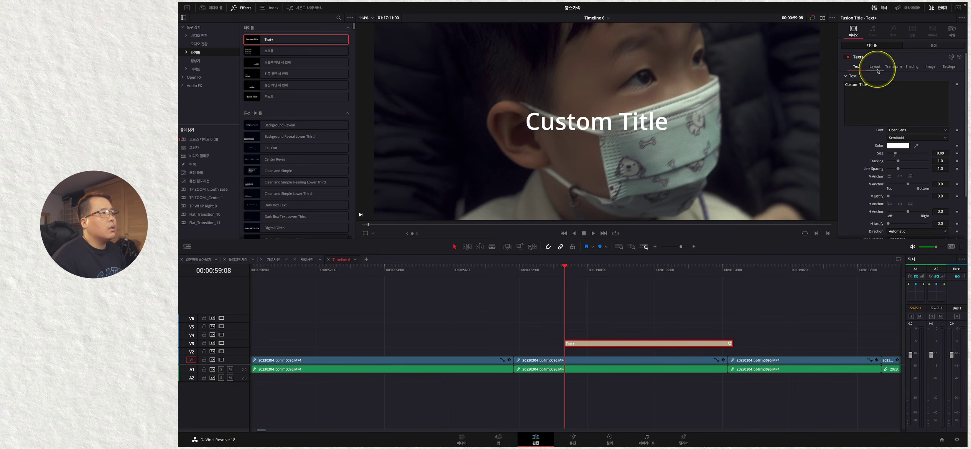
{"action": "left_click", "coordinate": [914, 69]}
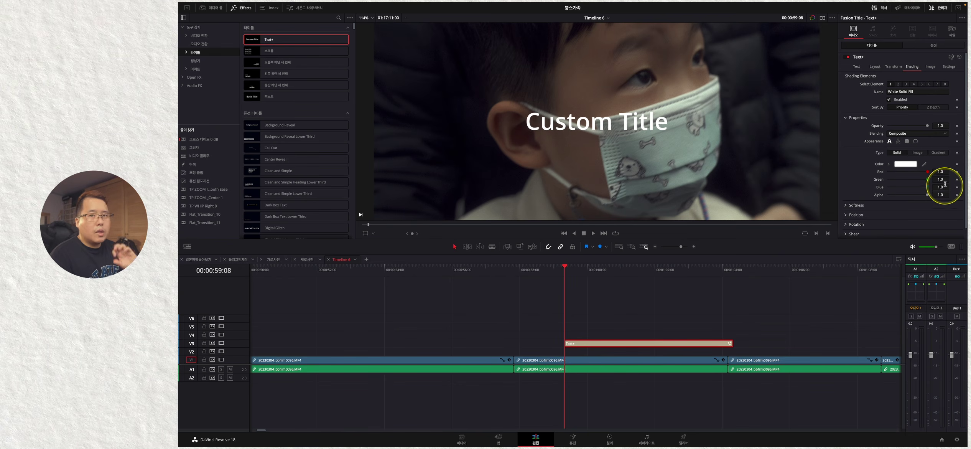
Try moving the title's layout center to about X 0.491, Y 0.626, and reset it to the default
{"action": "left_click", "coordinate": [874, 66]}
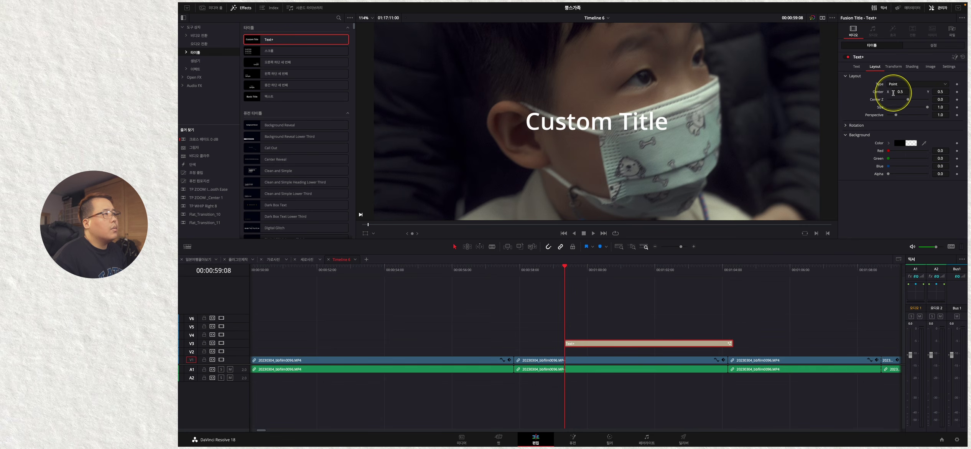
{"action": "mouse_move", "coordinate": [893, 92]}
{"action": "left_mouse_down"}
{"action": "mouse_move", "coordinate": [929, 92]}
{"action": "mouse_move", "coordinate": [891, 95]}
{"action": "left_mouse_up"}
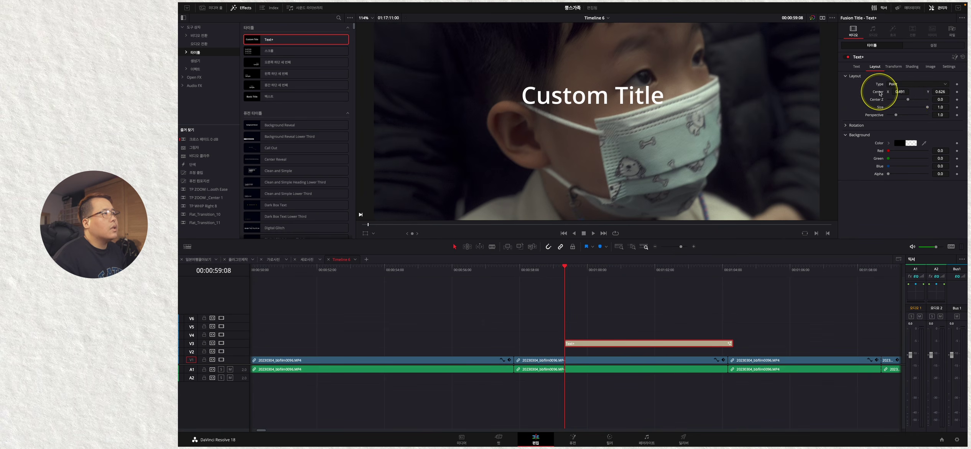
{"action": "double_click", "coordinate": [880, 92]}
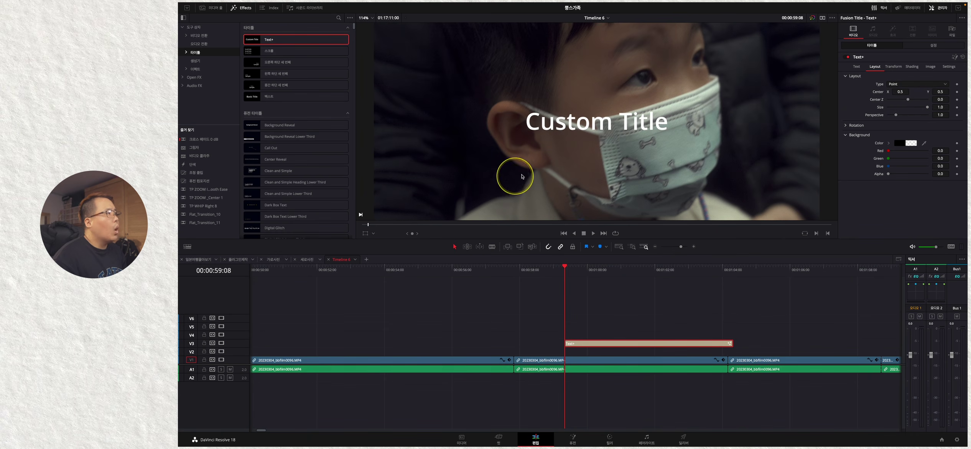
Try rotating the title to about X -52, Y -65, Z -63 with the viewer zoomed out, and reset the rotation
{"action": "scroll", "coordinate": [586, 163], "scroll_direction": "down", "scroll_amount": 3}
{"action": "scroll", "coordinate": [630, 163], "scroll_direction": "up", "scroll_amount": 2}
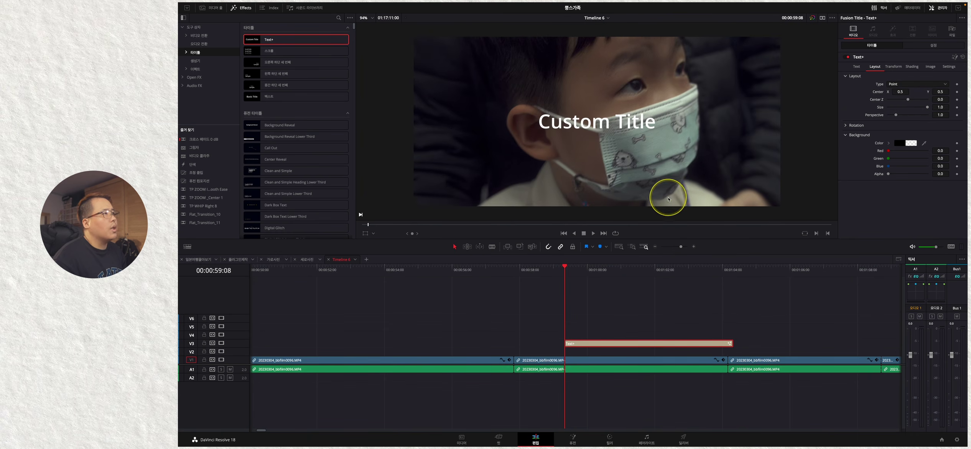
{"action": "left_click", "coordinate": [848, 125]}
{"action": "mouse_move", "coordinate": [900, 154]}
{"action": "left_mouse_down"}
{"action": "mouse_move", "coordinate": [880, 149]}
{"action": "mouse_move", "coordinate": [909, 160]}
{"action": "left_mouse_up"}
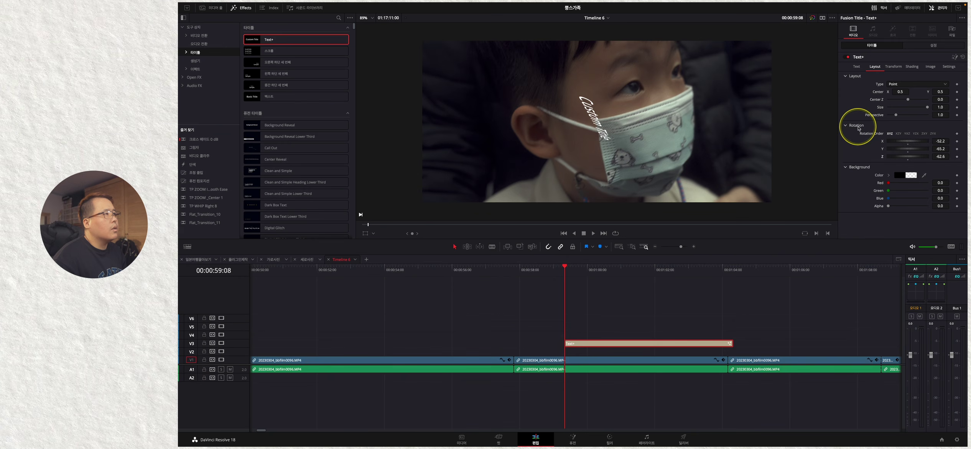
{"action": "double_click", "coordinate": [883, 143]}
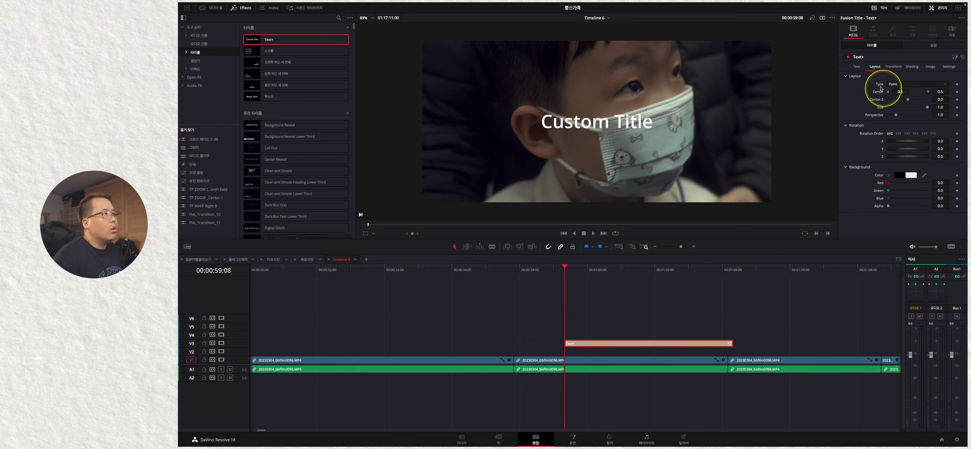
Show the title's Text parameters with the Inspector expanded to full height, and activate the Custom Title text field
{"action": "left_click", "coordinate": [857, 67]}
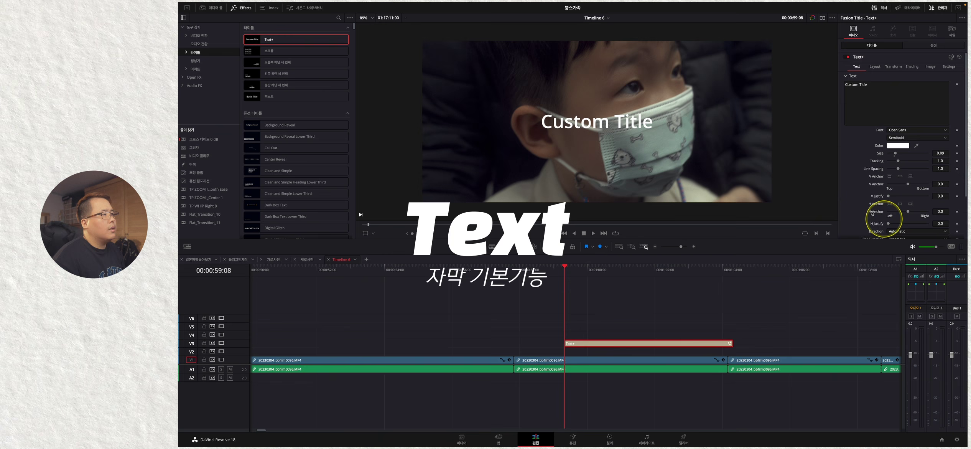
{"action": "scroll", "coordinate": [926, 168], "scroll_direction": "down", "scroll_amount": 1}
{"action": "scroll", "coordinate": [923, 188], "scroll_direction": "up", "scroll_amount": 1}
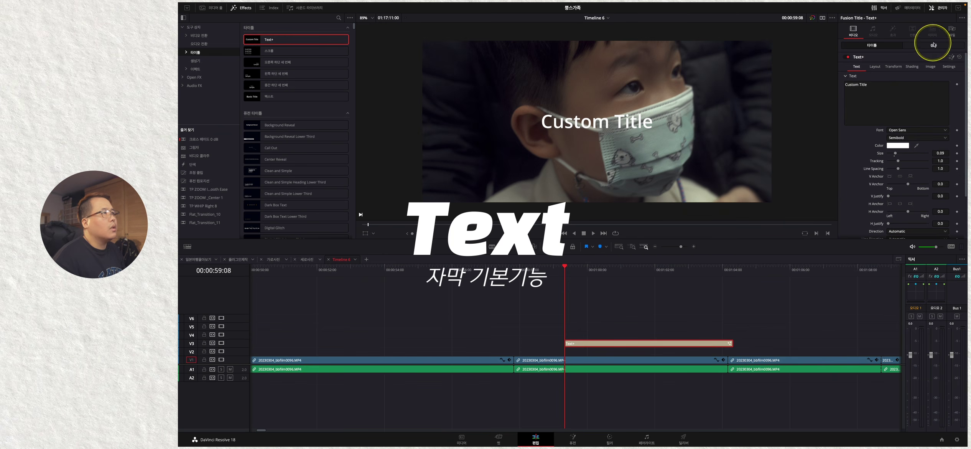
{"action": "left_click", "coordinate": [960, 9]}
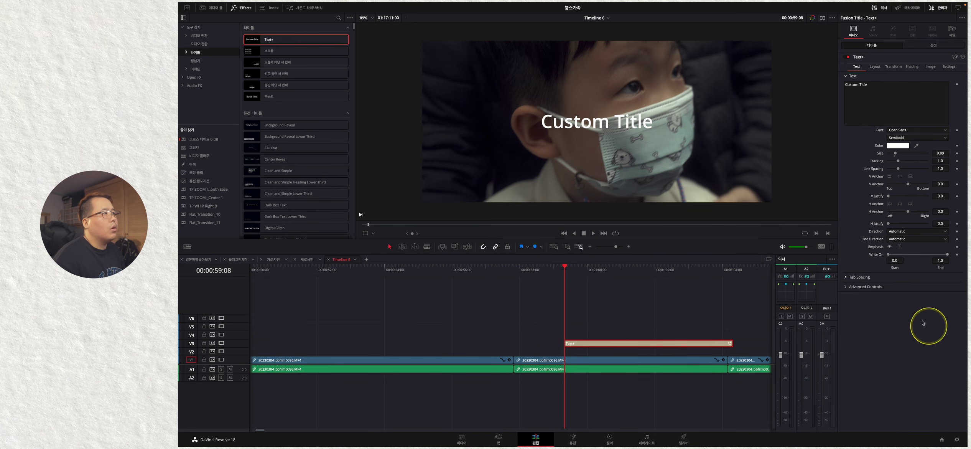
{"action": "left_click", "coordinate": [868, 92]}
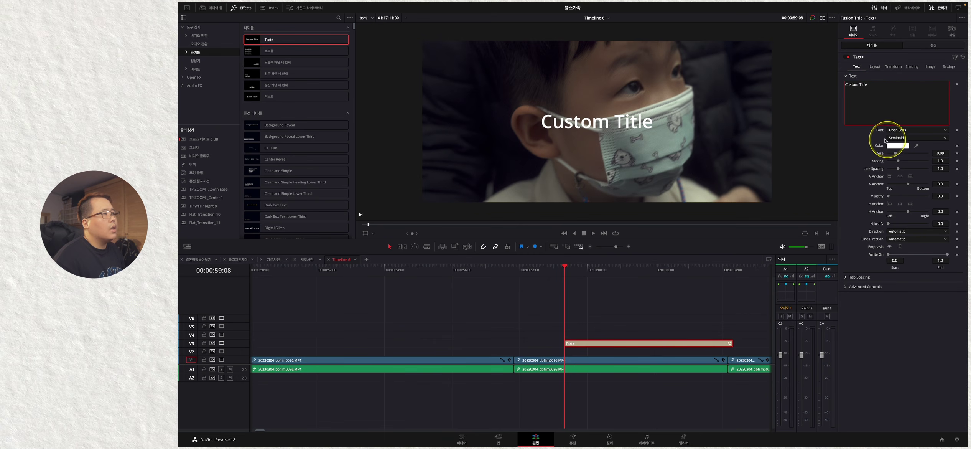
Browse the title's font list and preview various Korean and Latin fonts on the Custom Title text without applying any
{"action": "left_click", "coordinate": [902, 131]}
{"action": "left_click", "coordinate": [878, 132]}
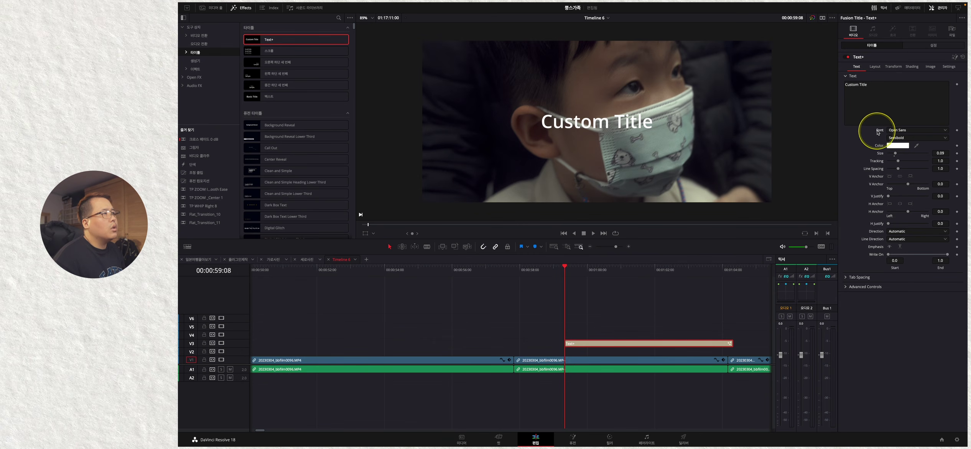
{"action": "left_click", "coordinate": [905, 131]}
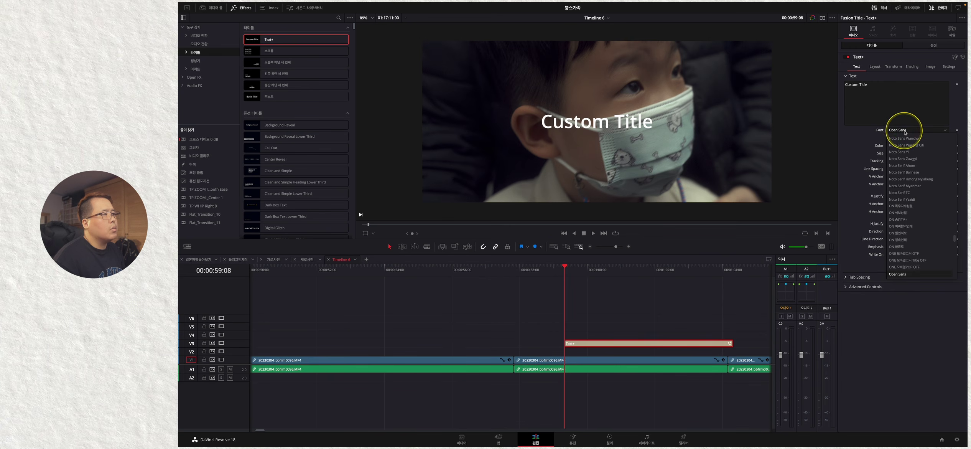
{"action": "scroll", "coordinate": [925, 132], "scroll_direction": "down", "scroll_amount": 6}
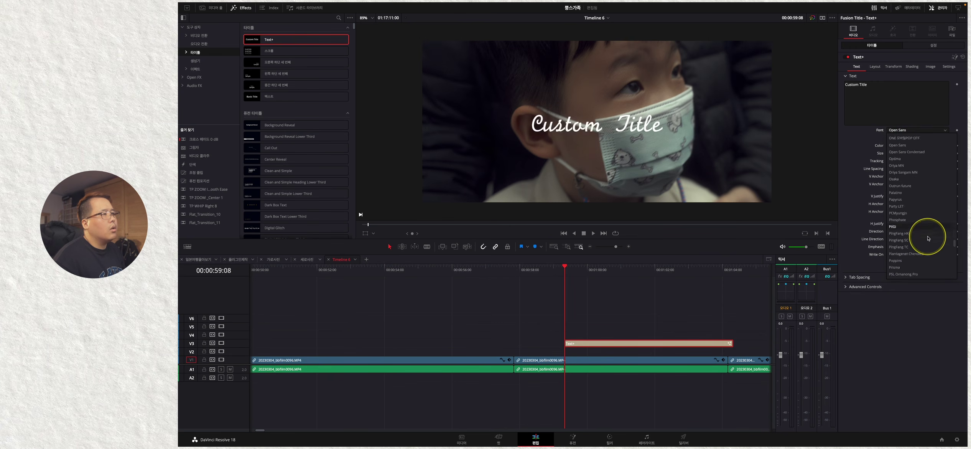
{"action": "scroll", "coordinate": [928, 238], "scroll_direction": "down", "scroll_amount": 10}
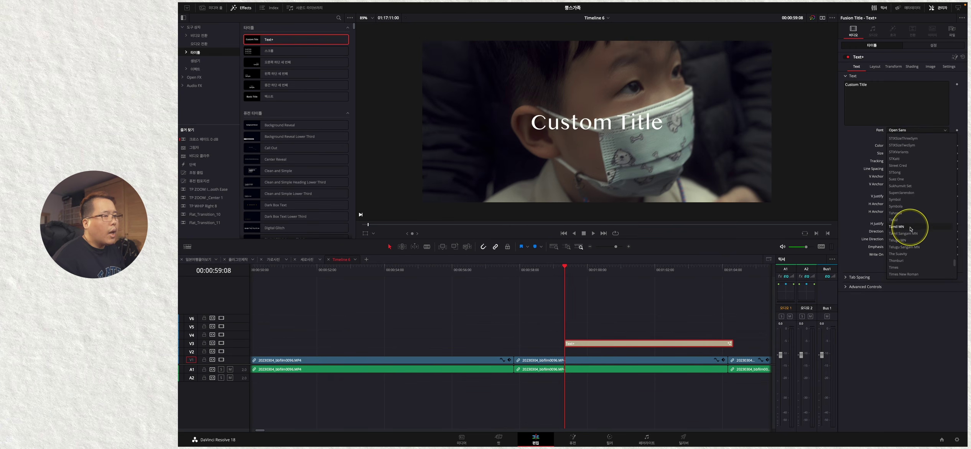
{"action": "scroll", "coordinate": [909, 223], "scroll_direction": "up", "scroll_amount": 8}
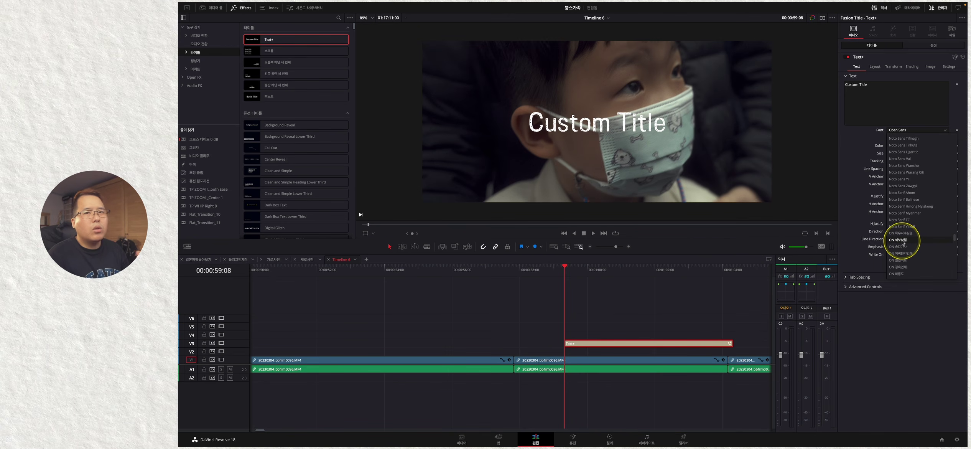
{"action": "scroll", "coordinate": [903, 244], "scroll_direction": "up", "scroll_amount": 5}
{"action": "scroll", "coordinate": [910, 247], "scroll_direction": "up", "scroll_amount": 6}
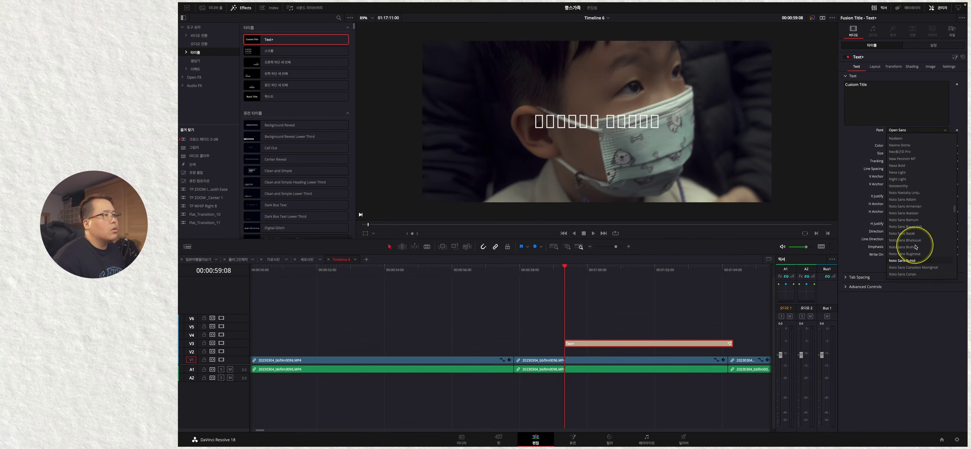
{"action": "scroll", "coordinate": [917, 247], "scroll_direction": "up", "scroll_amount": 8}
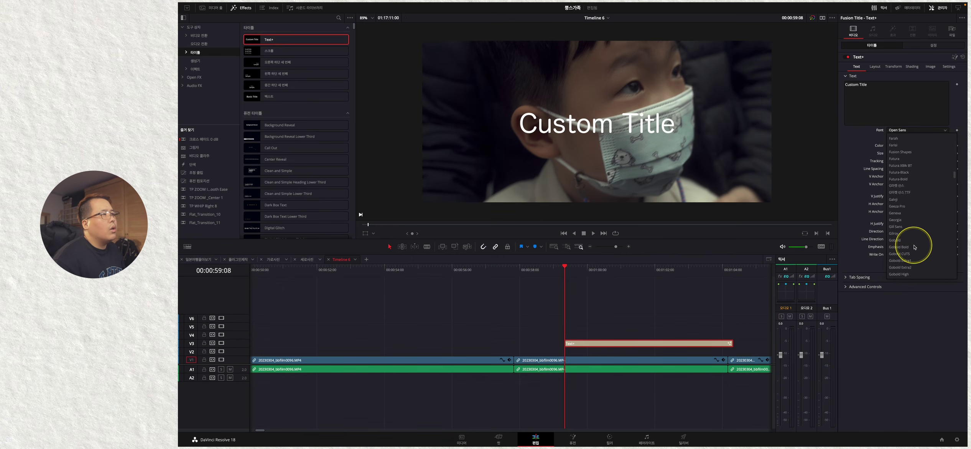
{"action": "scroll", "coordinate": [915, 247], "scroll_direction": "up", "scroll_amount": 3}
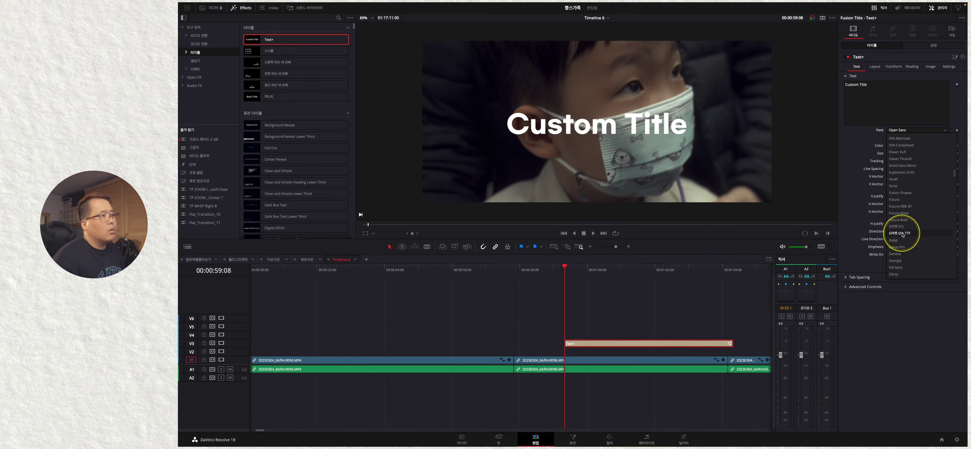
{"action": "scroll", "coordinate": [902, 246], "scroll_direction": "down", "scroll_amount": 15}
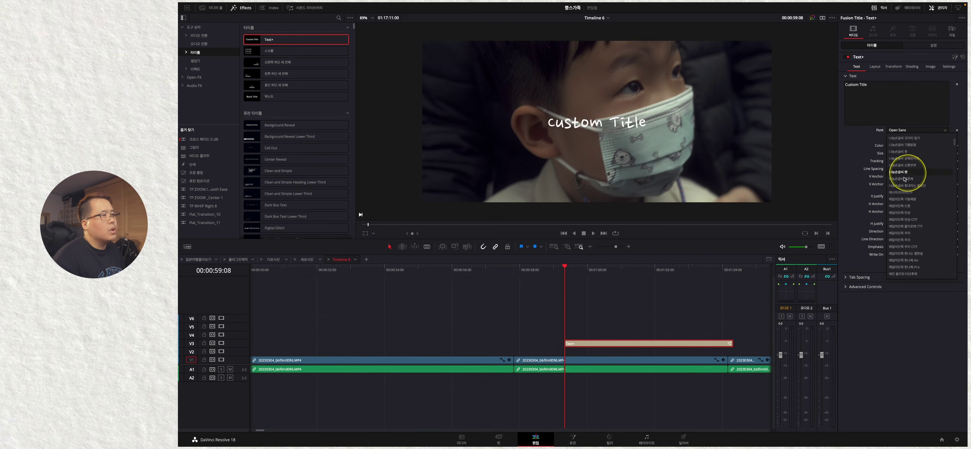
{"action": "scroll", "coordinate": [908, 226], "scroll_direction": "up", "scroll_amount": 4}
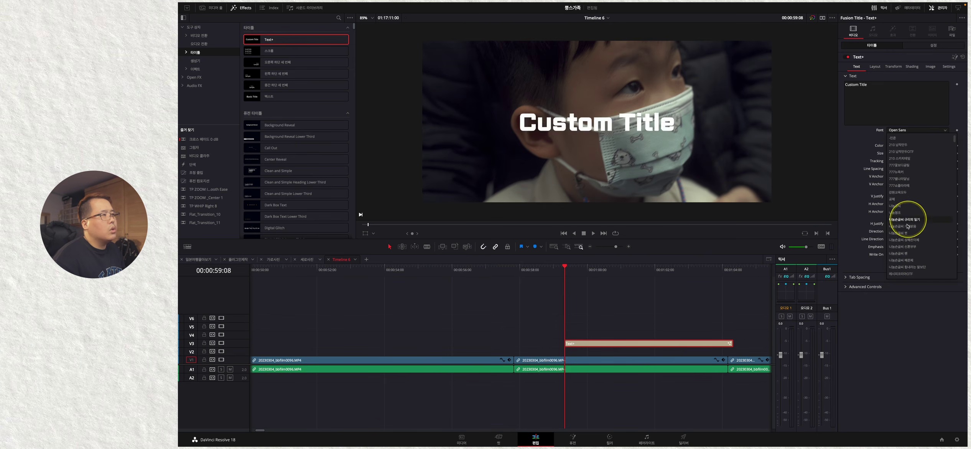
{"action": "left_click", "coordinate": [881, 202]}
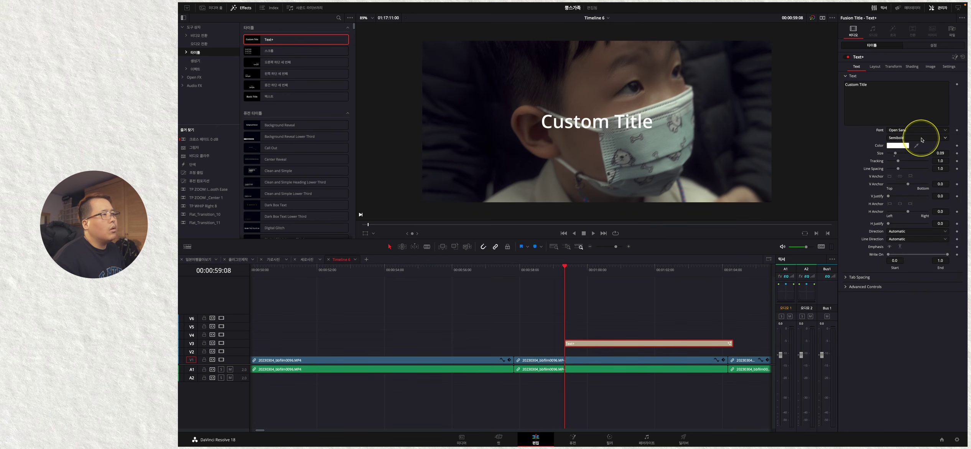
Preview the Open Sans weights on the title and try a Noto Serif font instead
{"action": "left_click", "coordinate": [906, 130]}
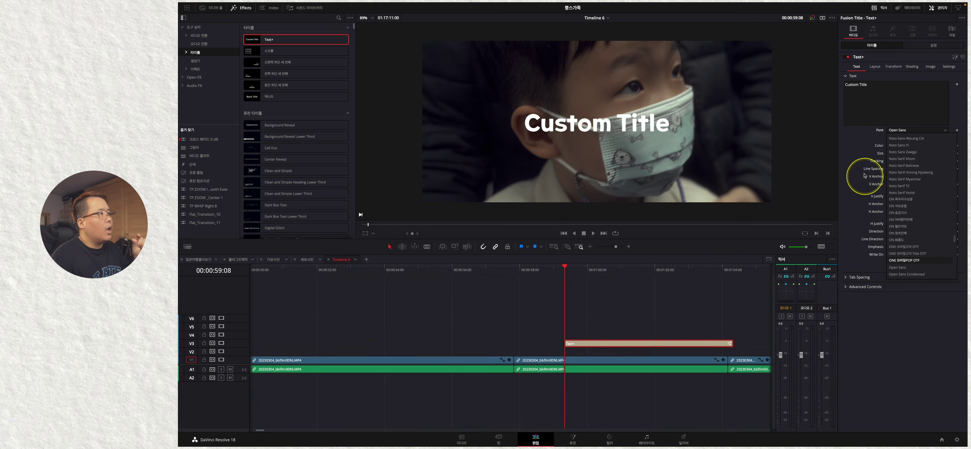
{"action": "left_click", "coordinate": [897, 267]}
{"action": "left_click", "coordinate": [917, 138]}
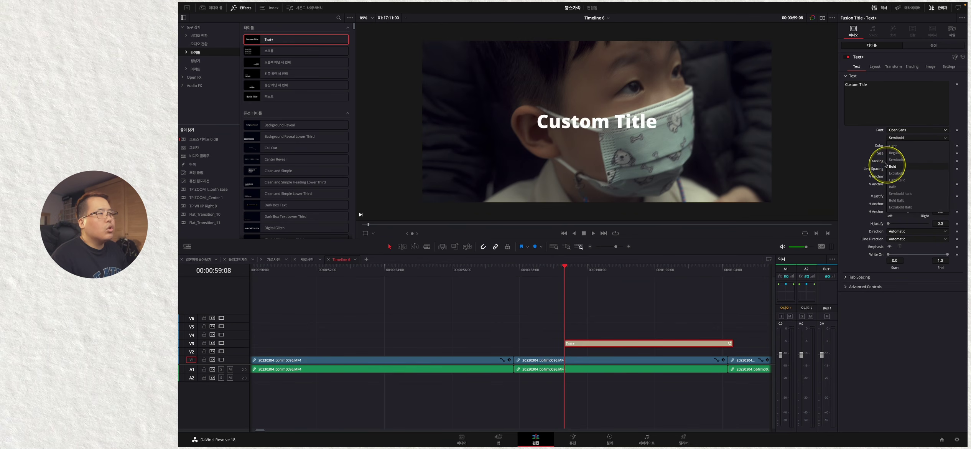
{"action": "left_click", "coordinate": [869, 142]}
{"action": "left_click", "coordinate": [912, 135]}
{"action": "left_click", "coordinate": [906, 183]}
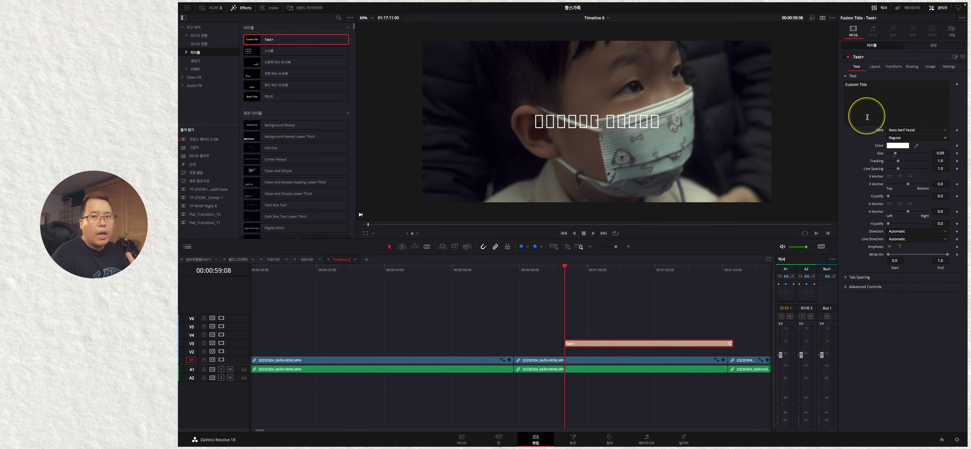
Change the title to one of the Korean ON fonts in the Regular style and check its other weights
{"action": "left_click", "coordinate": [906, 131]}
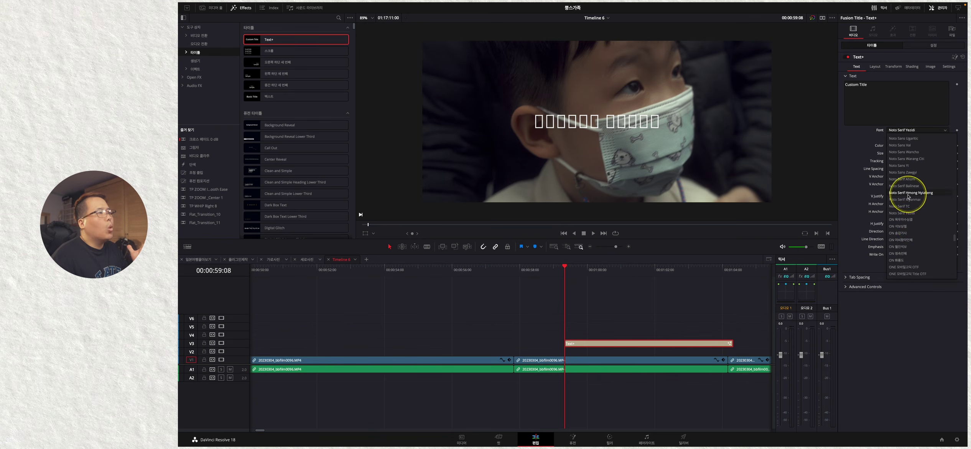
{"action": "scroll", "coordinate": [908, 195], "scroll_direction": "down", "scroll_amount": 5}
{"action": "left_click", "coordinate": [906, 224]}
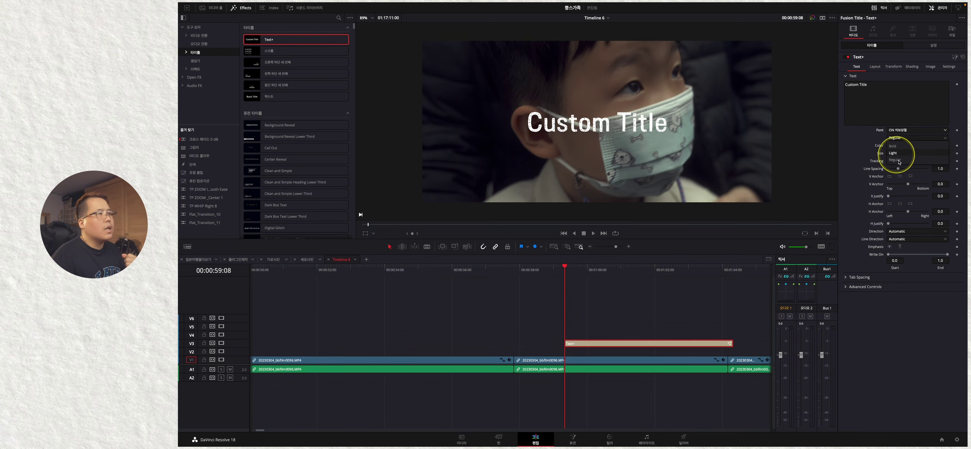
{"action": "left_click", "coordinate": [898, 160]}
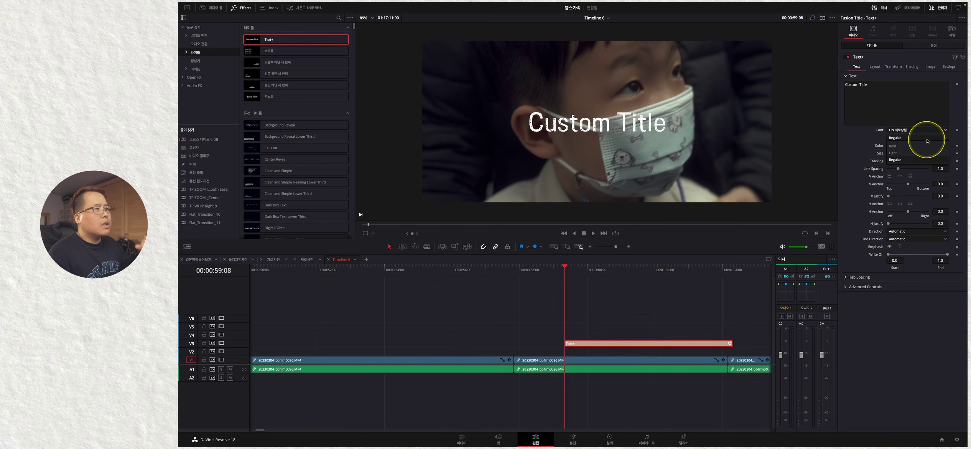
{"action": "left_click", "coordinate": [859, 149]}
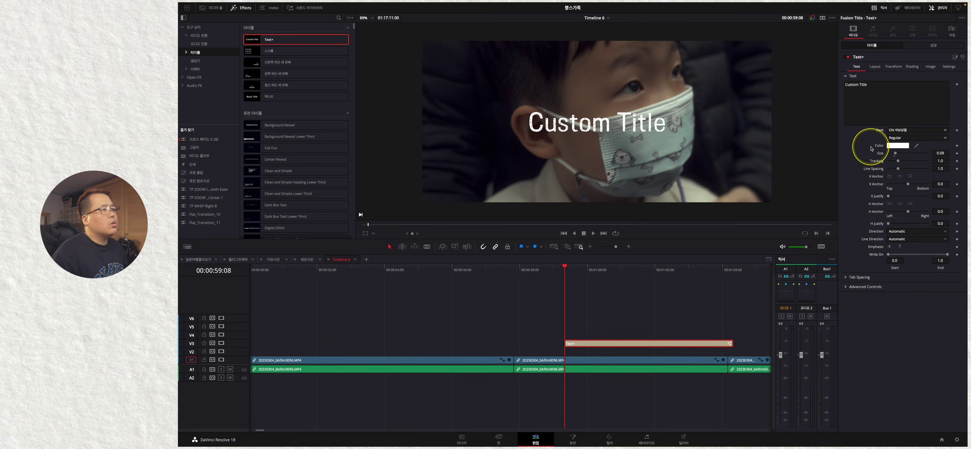
Try several title colors on the color wheel, including cyan and pink
{"action": "left_click", "coordinate": [897, 146]}
{"action": "left_click", "coordinate": [879, 263]}
{"action": "left_click", "coordinate": [885, 235]}
{"action": "left_click", "coordinate": [879, 246]}
{"action": "left_click", "coordinate": [891, 248]}
{"action": "left_click", "coordinate": [874, 245]}
{"action": "left_click", "coordinate": [892, 249]}
{"action": "left_click", "coordinate": [885, 241]}
{"action": "left_click", "coordinate": [853, 192]}
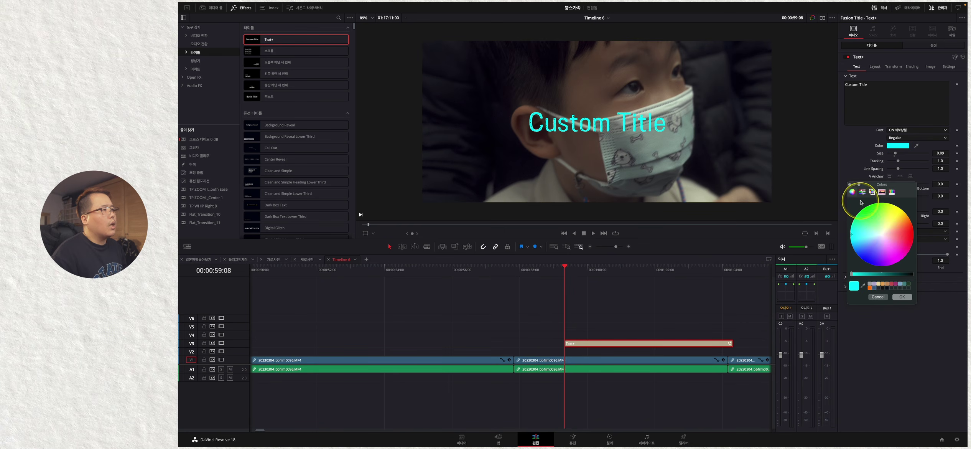
{"action": "left_click", "coordinate": [895, 235]}
{"action": "left_click", "coordinate": [877, 246]}
{"action": "left_click", "coordinate": [895, 235]}
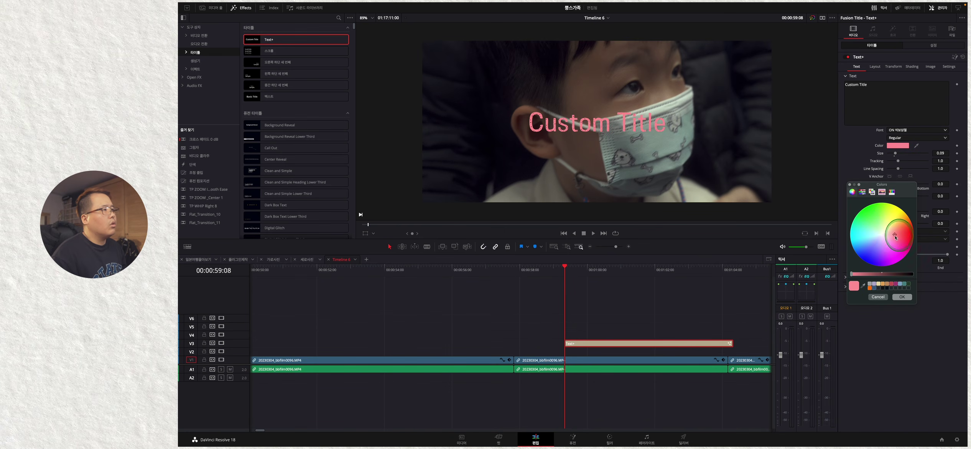
Try several colors from the pencil palette and apply the cyan Turquoise pencil as the title color
{"action": "left_click", "coordinate": [891, 192]}
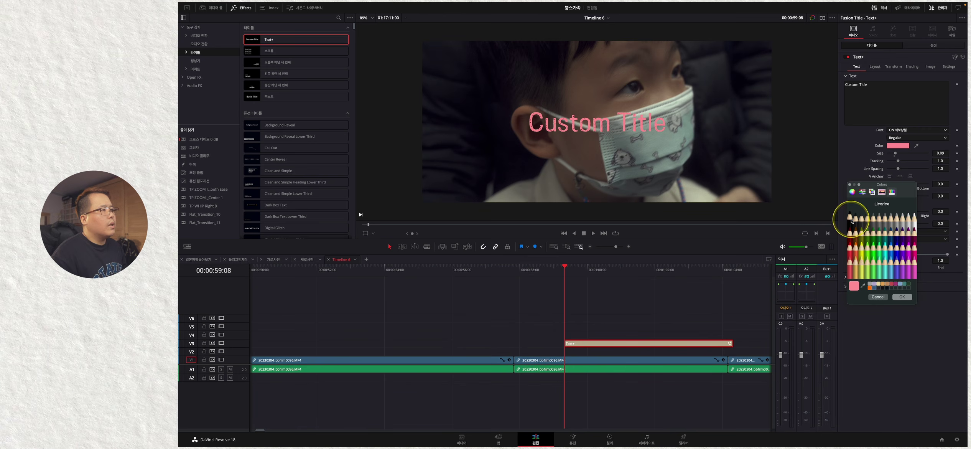
{"action": "left_click", "coordinate": [909, 253]}
{"action": "left_click", "coordinate": [865, 252]}
{"action": "left_click", "coordinate": [898, 251]}
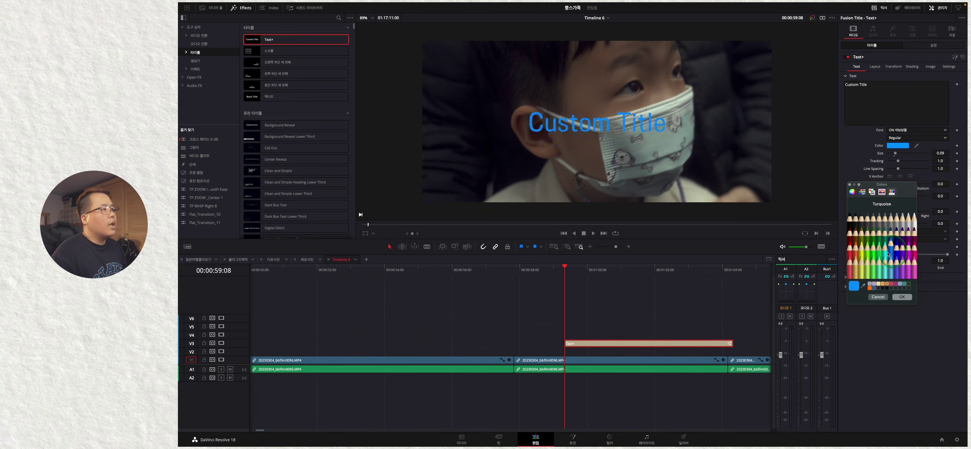
{"action": "left_click", "coordinate": [890, 258]}
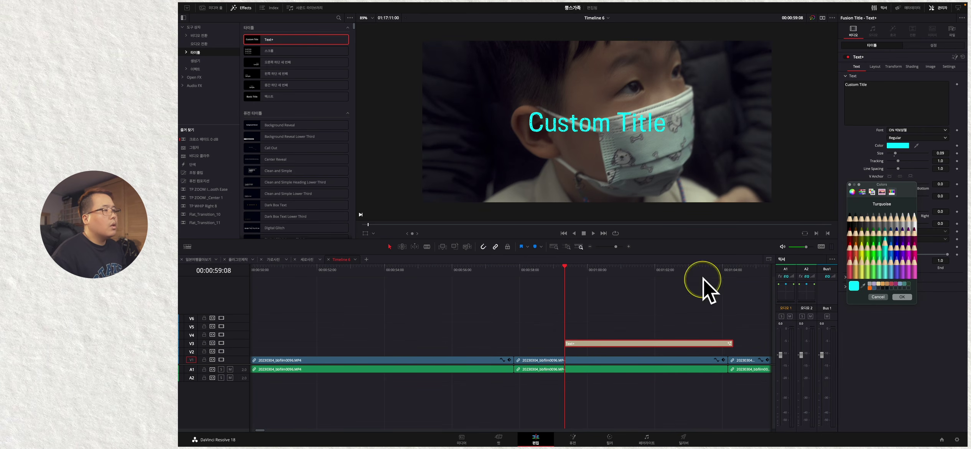
{"action": "left_click", "coordinate": [909, 298]}
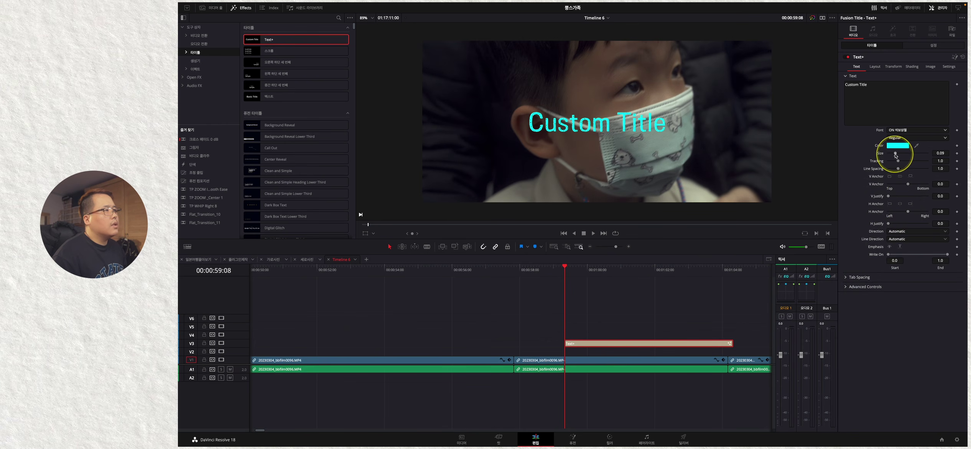
Adjust the title's size to about 0.0591, tracking to about 1.039 and line spacing to about 1.071
{"action": "mouse_move", "coordinate": [896, 154]}
{"action": "left_mouse_down"}
{"action": "mouse_move", "coordinate": [920, 161]}
{"action": "mouse_move", "coordinate": [889, 158]}
{"action": "mouse_move", "coordinate": [875, 199]}
{"action": "mouse_move", "coordinate": [870, 165]}
{"action": "mouse_move", "coordinate": [906, 163]}
{"action": "left_mouse_up"}
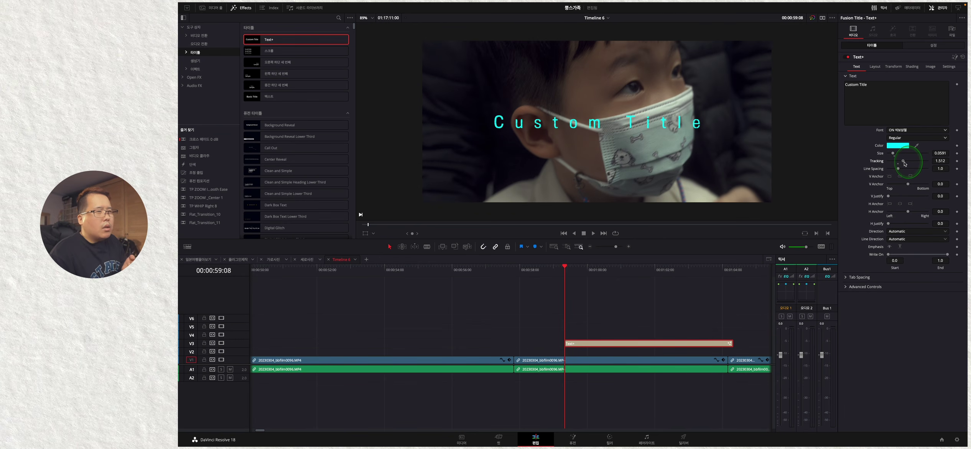
{"action": "left_click_drag", "start_coordinate": [905, 164], "coordinate": [900, 165]}
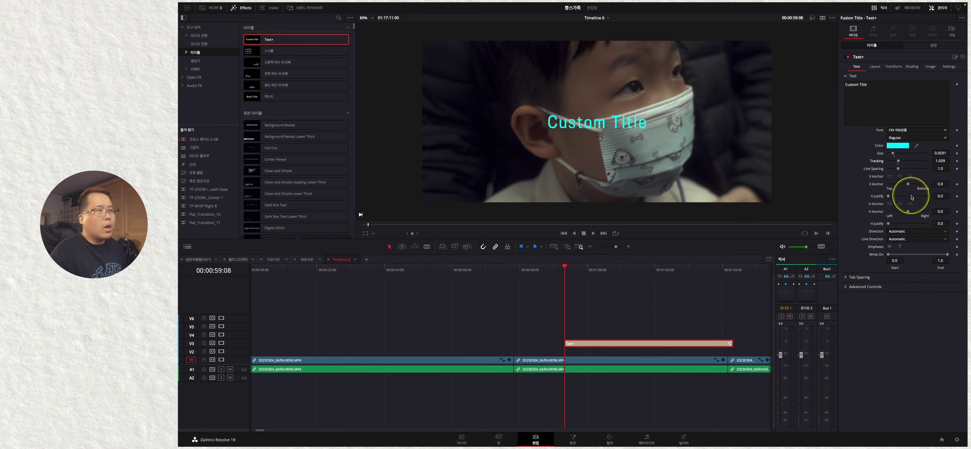
{"action": "left_click_drag", "start_coordinate": [898, 169], "coordinate": [905, 170]}
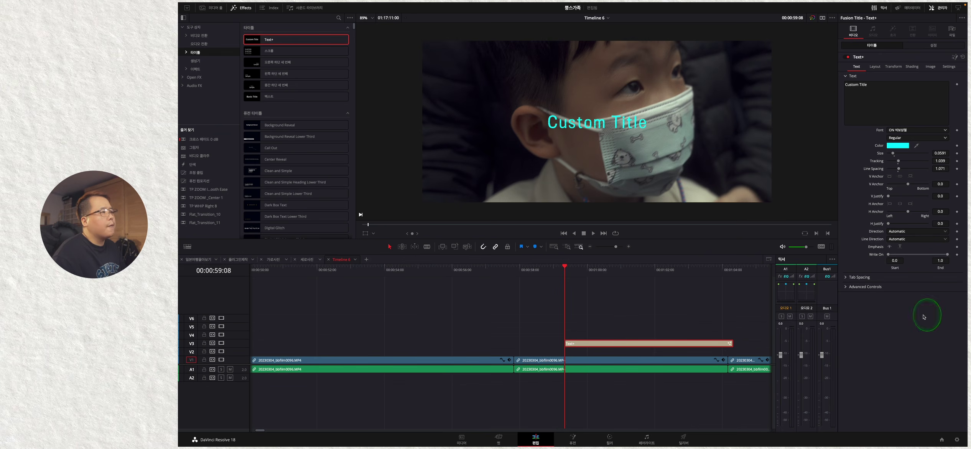
Replace the title text with "구독과좋아요"
{"action": "left_click", "coordinate": [874, 101]}
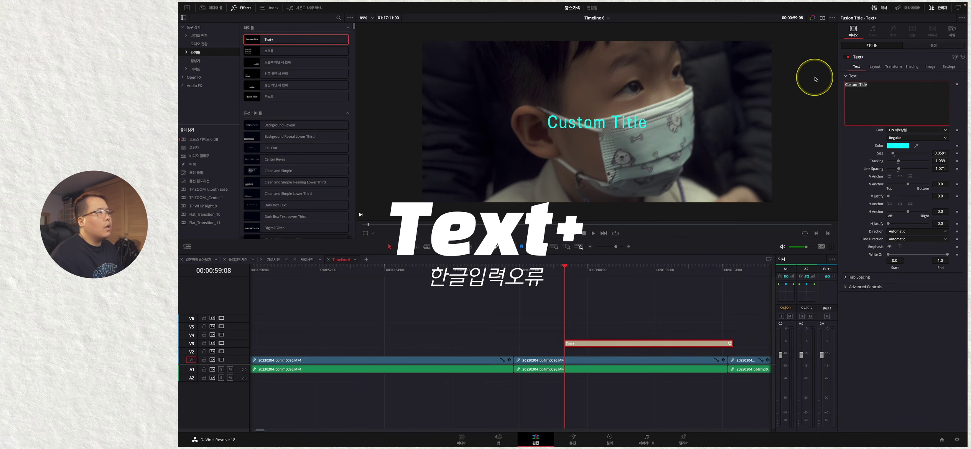
{"action": "type", "text": "구독과좋아요"}
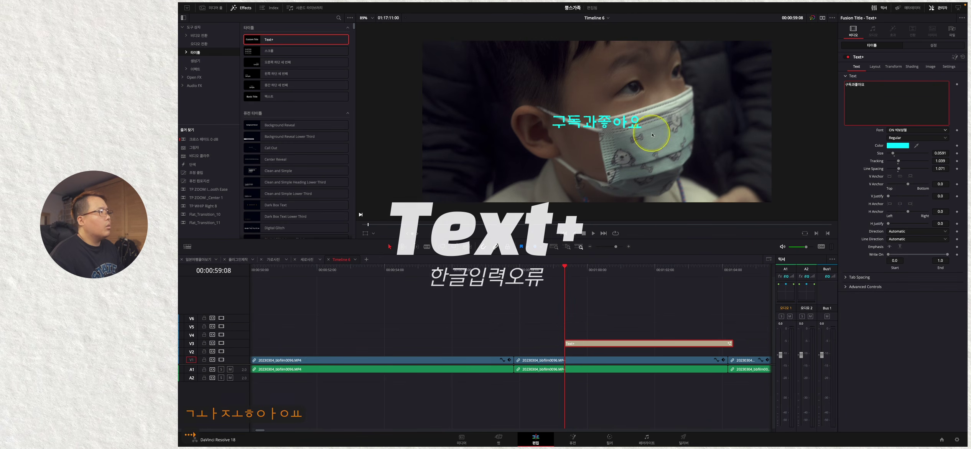
Try the Noto Serif Ahom font and a Korean ON font on the title to compare how the Korean text renders
{"action": "left_click", "coordinate": [946, 130]}
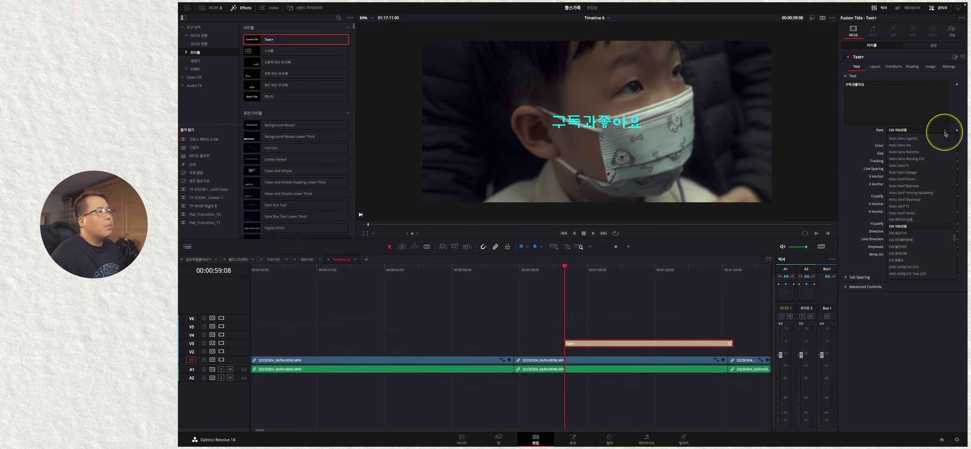
{"action": "left_click", "coordinate": [906, 179]}
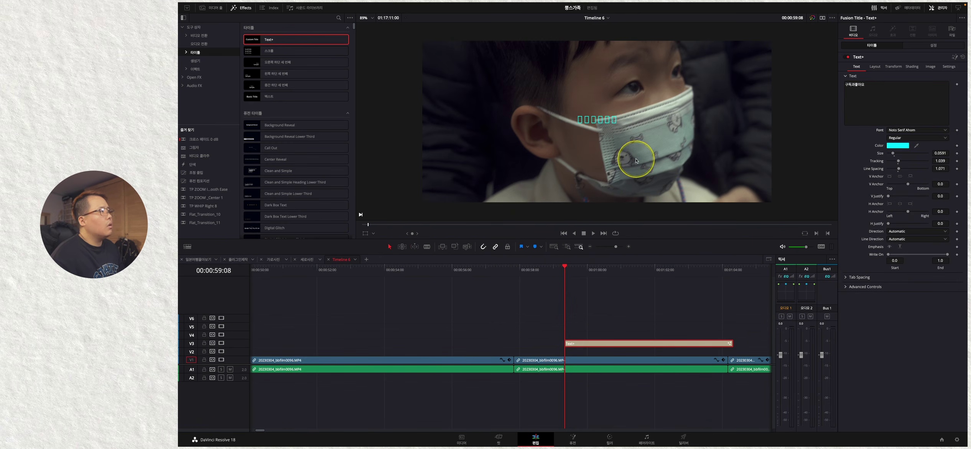
{"action": "left_click", "coordinate": [928, 130]}
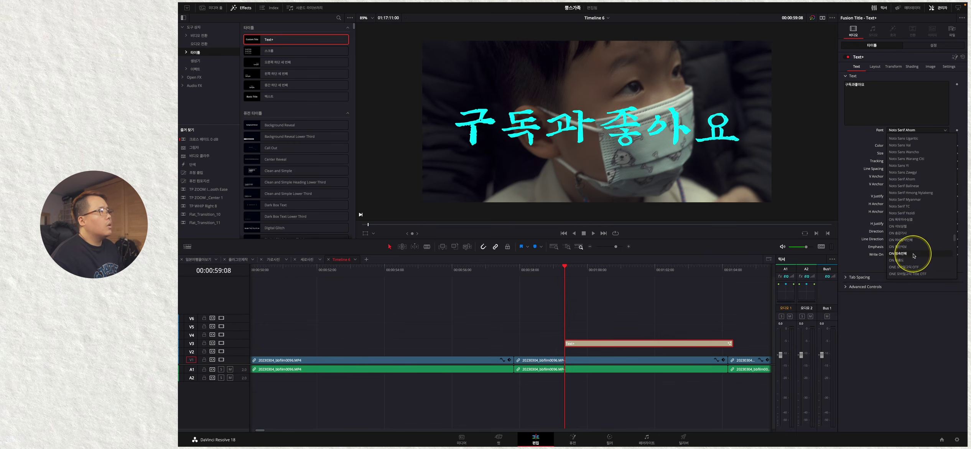
{"action": "left_click", "coordinate": [903, 220]}
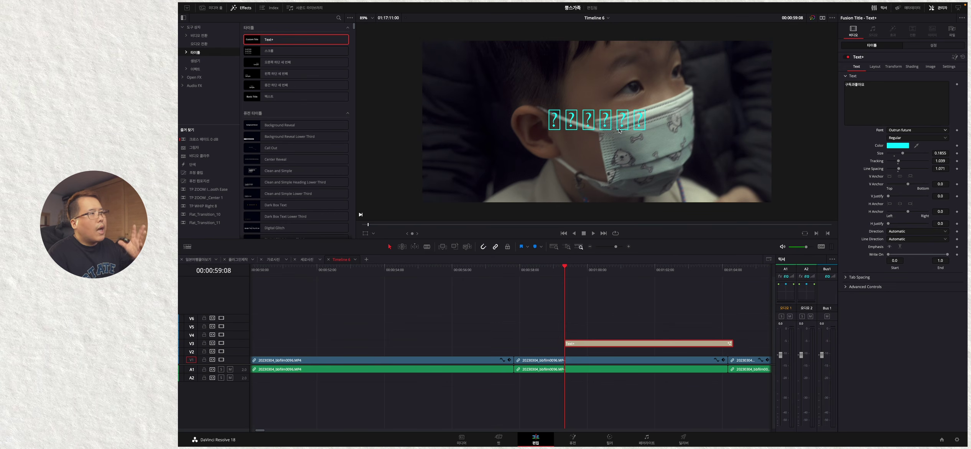
Set the title's font to ONE 모바일POP OTF
{"action": "left_click", "coordinate": [877, 100]}
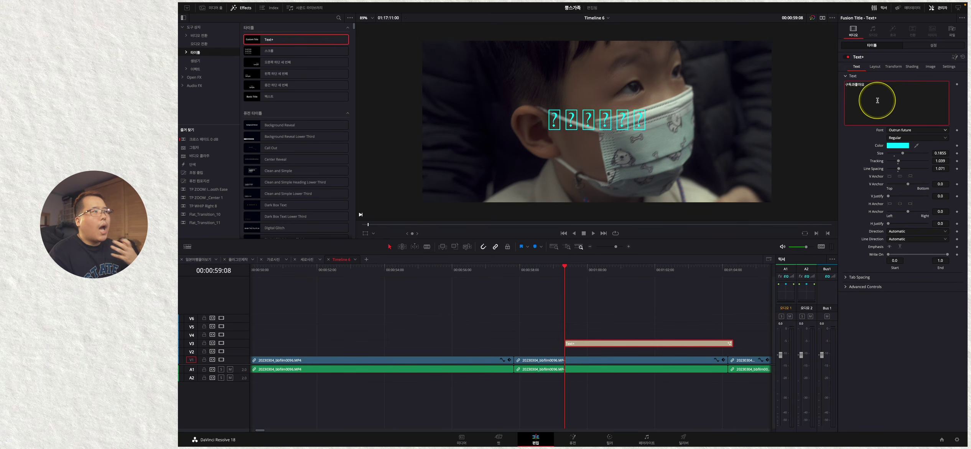
{"action": "left_click", "coordinate": [930, 130]}
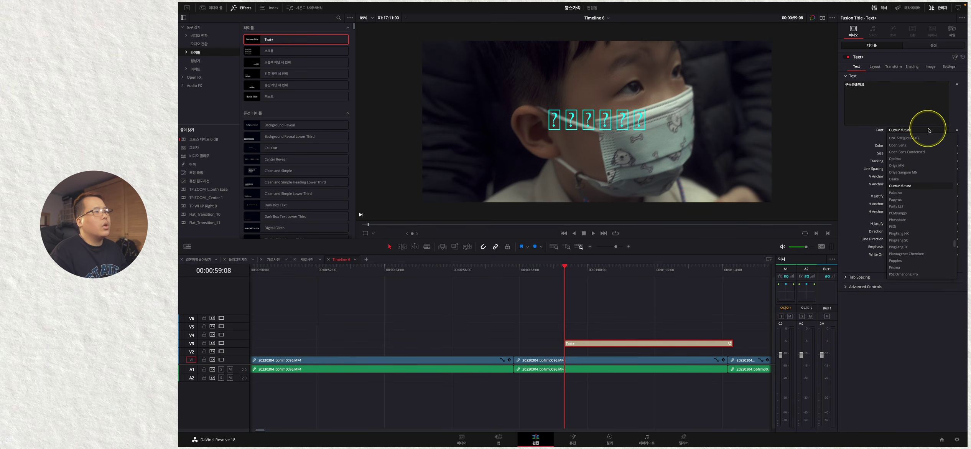
{"action": "left_click", "coordinate": [921, 137]}
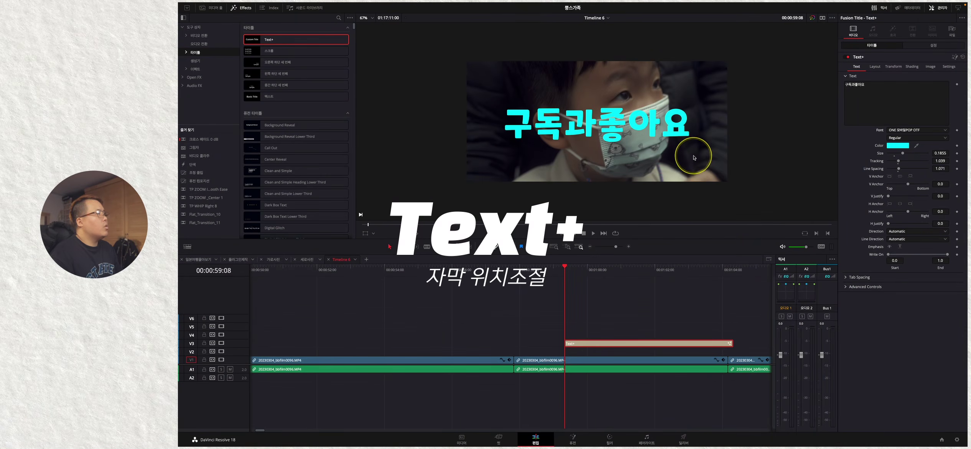
Examine the title's placement over the video frame at different viewer zoom levels
{"action": "scroll", "coordinate": [693, 157], "scroll_direction": "up", "scroll_amount": 2}
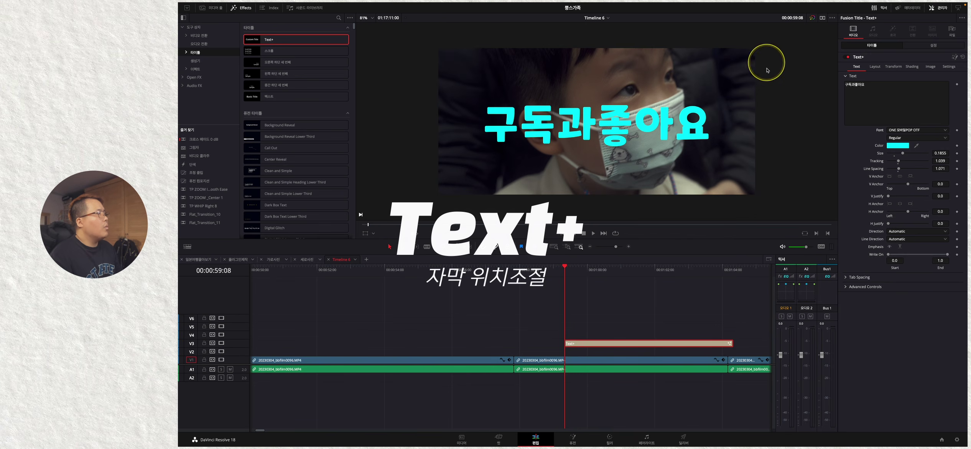
{"action": "scroll", "coordinate": [471, 34], "scroll_direction": "down", "scroll_amount": 2}
{"action": "scroll", "coordinate": [664, 94], "scroll_direction": "up", "scroll_amount": 3}
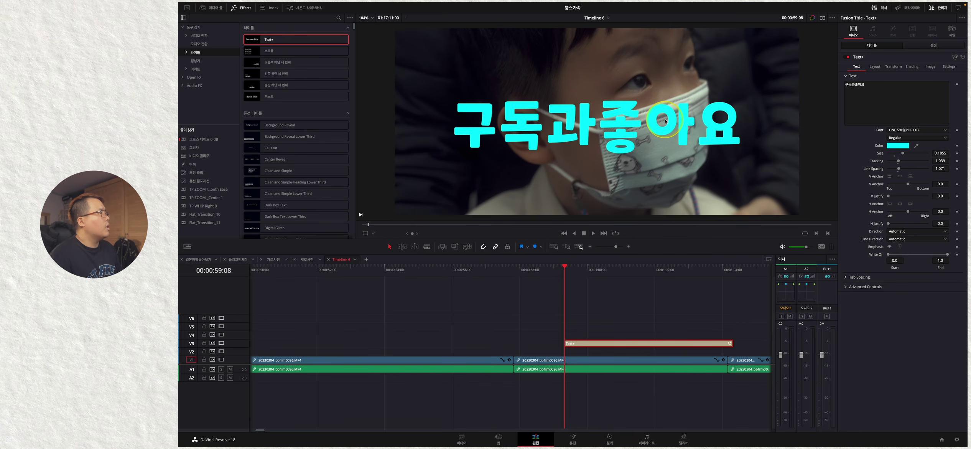
{"action": "scroll", "coordinate": [606, 112], "scroll_direction": "down", "scroll_amount": 2}
{"action": "scroll", "coordinate": [606, 111], "scroll_direction": "up", "scroll_amount": 3}
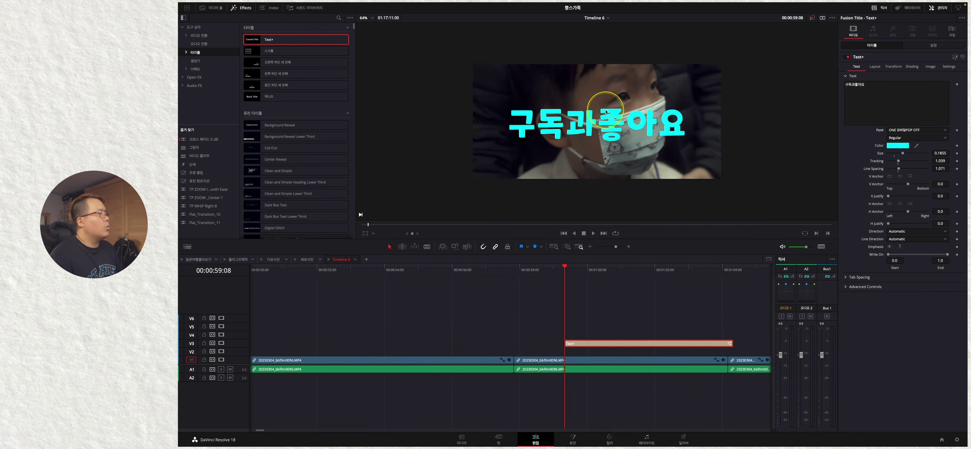
{"action": "scroll", "coordinate": [606, 112], "scroll_direction": "down", "scroll_amount": 5}
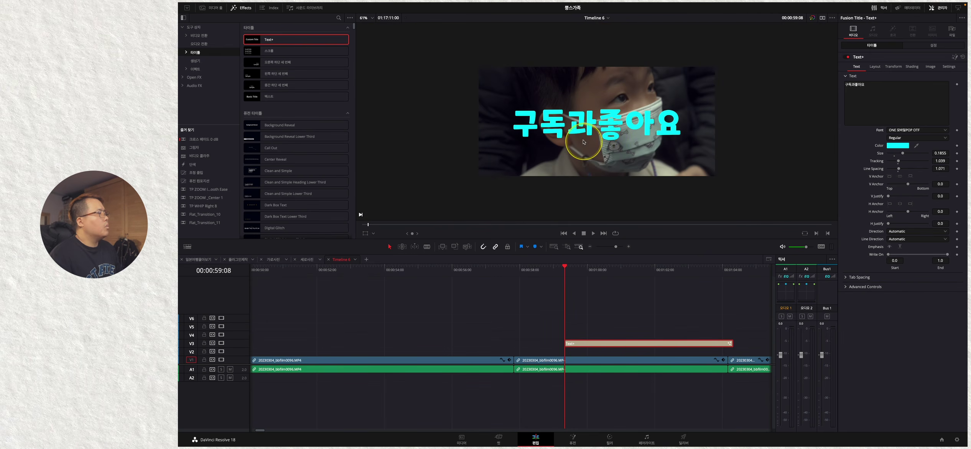
{"action": "scroll", "coordinate": [582, 169], "scroll_direction": "up", "scroll_amount": 1}
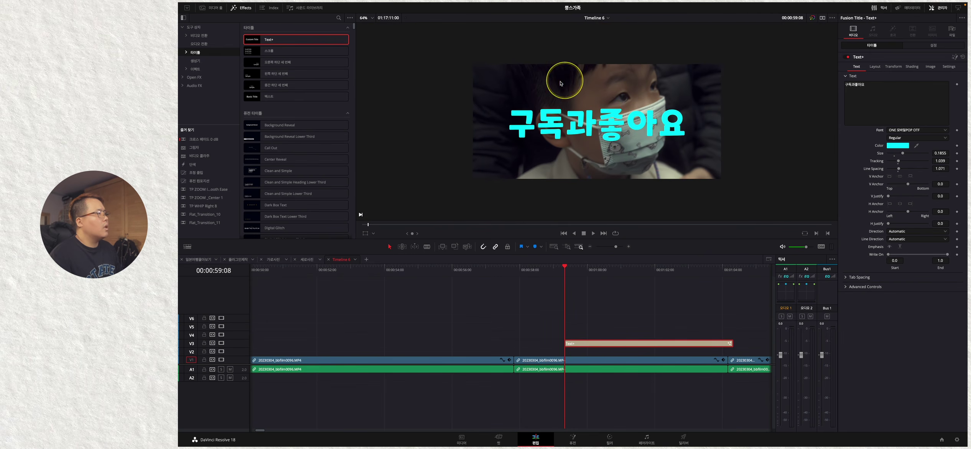
{"action": "scroll", "coordinate": [591, 115], "scroll_direction": "up", "scroll_amount": 1}
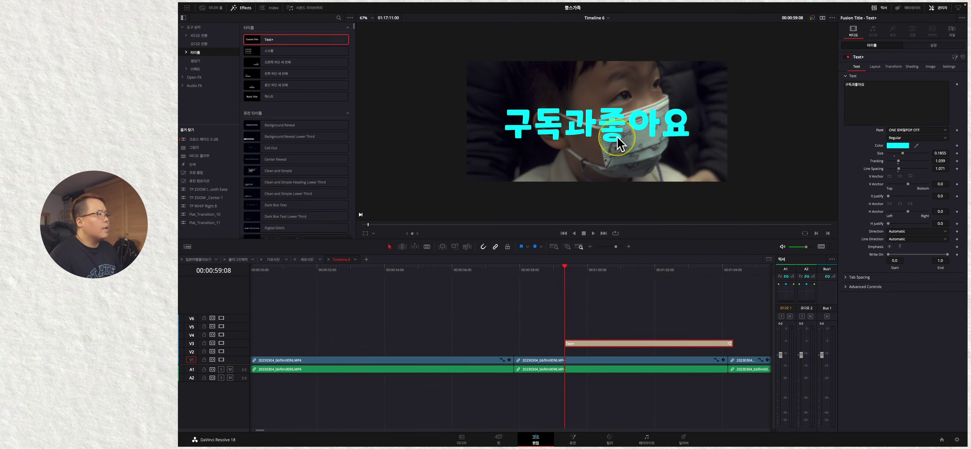
{"action": "scroll", "coordinate": [630, 178], "scroll_direction": "down", "scroll_amount": 4}
{"action": "scroll", "coordinate": [675, 190], "scroll_direction": "up", "scroll_amount": 5}
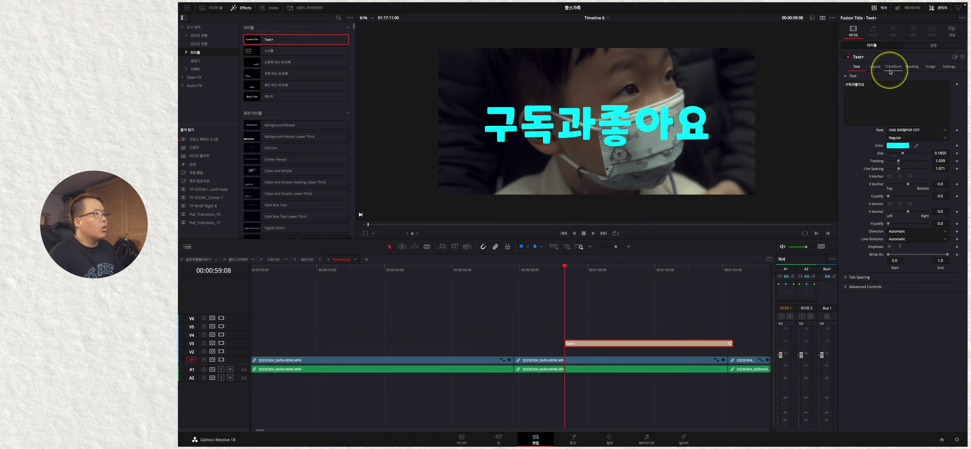
Lower the title to Center Y 0.112 and turn on the safe area guides in the viewer
{"action": "left_click", "coordinate": [876, 66]}
{"action": "left_click_drag", "start_coordinate": [947, 90], "coordinate": [825, 154]}
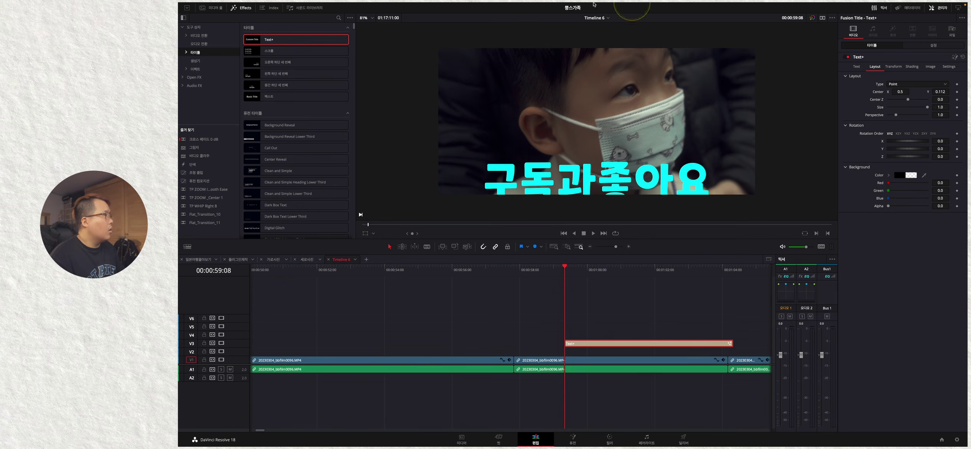
{"action": "left_click", "coordinate": [326, 5]}
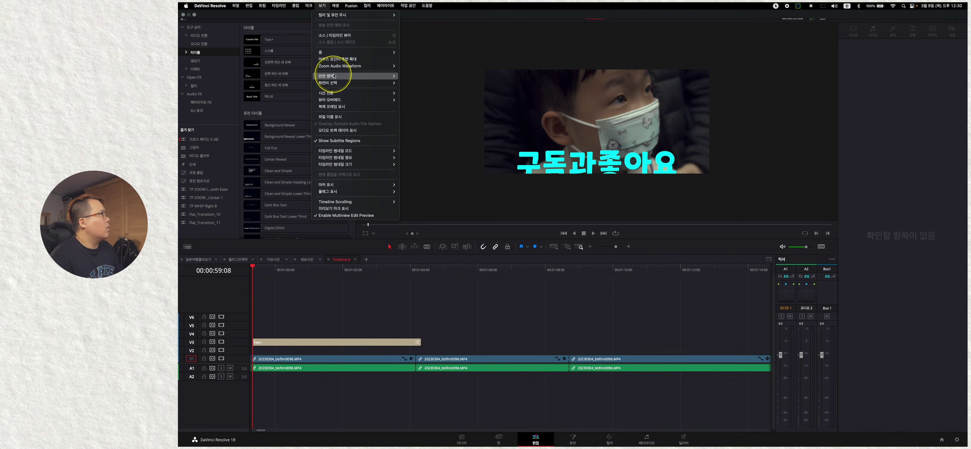
{"action": "mouse_move", "coordinate": [338, 76]}
{"action": "left_click", "coordinate": [411, 76]}
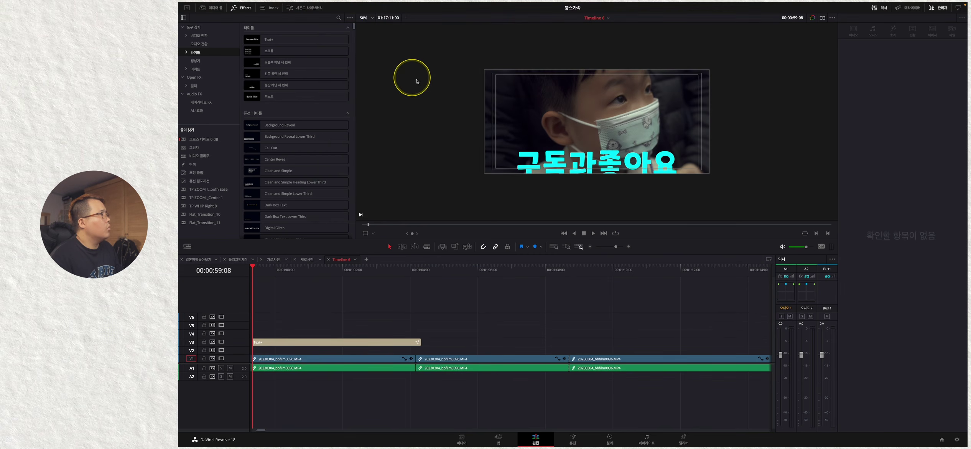
{"action": "scroll", "coordinate": [695, 173], "scroll_direction": "up", "scroll_amount": 3}
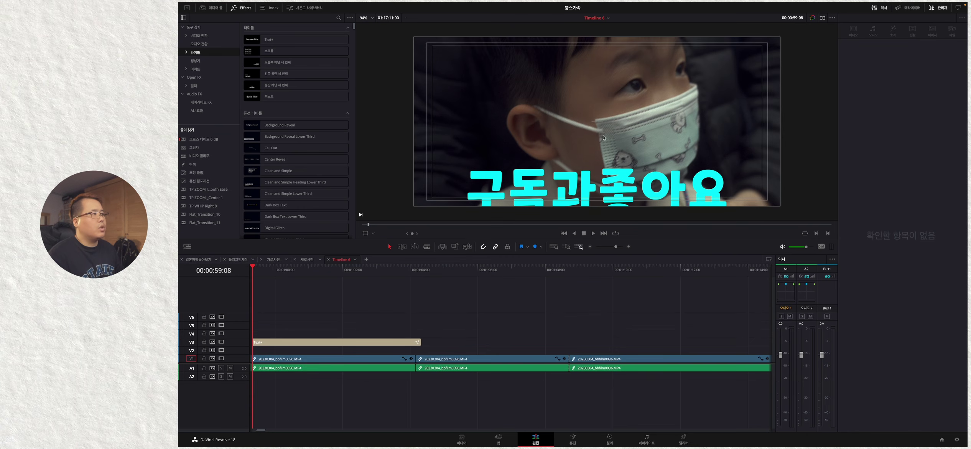
Reduce the title's size to 0.0828 and raise its Center Y to 0.151
{"action": "left_click", "coordinate": [368, 342]}
{"action": "left_click_drag", "start_coordinate": [940, 153], "coordinate": [632, 212]}
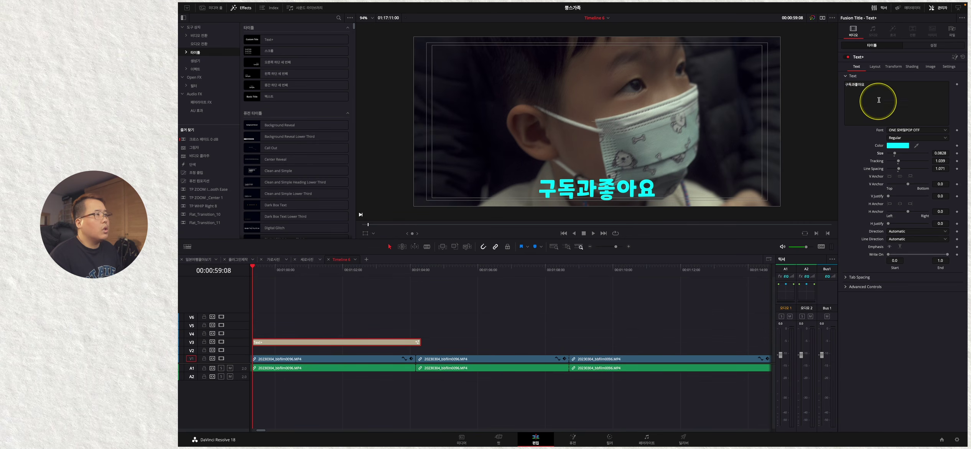
{"action": "left_click", "coordinate": [875, 66]}
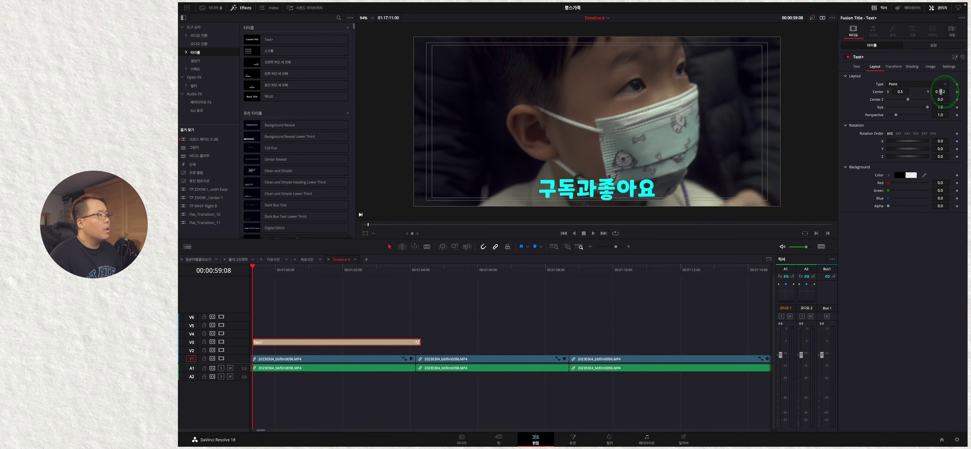
{"action": "left_click_drag", "start_coordinate": [943, 92], "coordinate": [949, 91]}
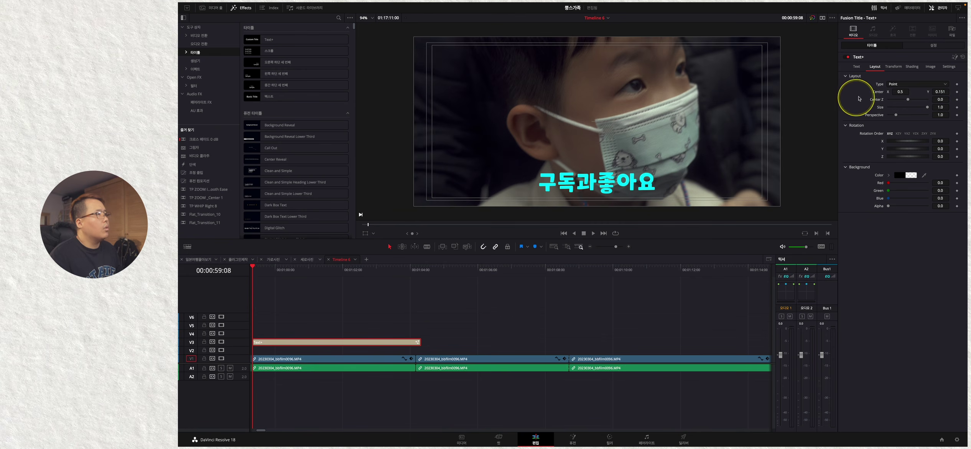
Try shifting the title to Center X 1.196 and Y 0.63, and reset its center position to the default
{"action": "double_click", "coordinate": [879, 94]}
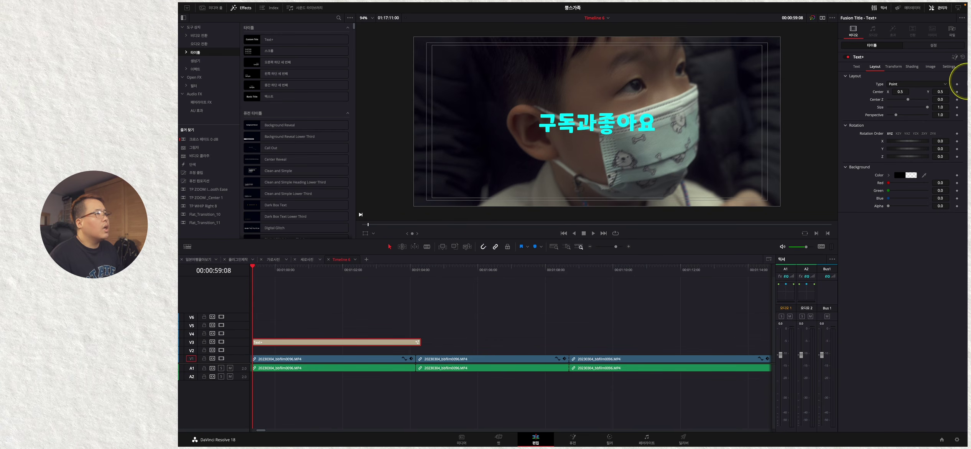
{"action": "left_click_drag", "start_coordinate": [945, 91], "coordinate": [689, 111]}
{"action": "left_click_drag", "start_coordinate": [899, 92], "coordinate": [611, 108]}
{"action": "left_click_drag", "start_coordinate": [629, 110], "coordinate": [720, 118]}
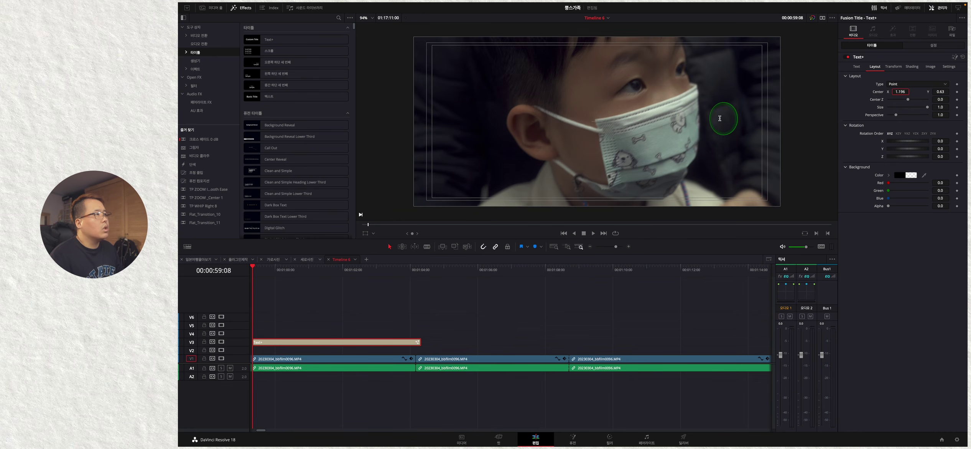
{"action": "double_click", "coordinate": [878, 94]}
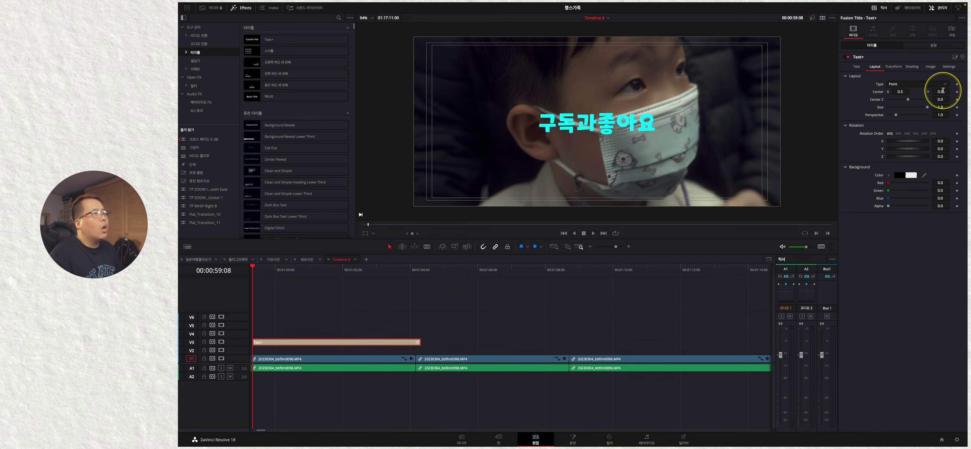
Lower the title within the safe area guides to a Center Y of about 0.13
{"action": "left_click_drag", "start_coordinate": [944, 91], "coordinate": [834, 109]}
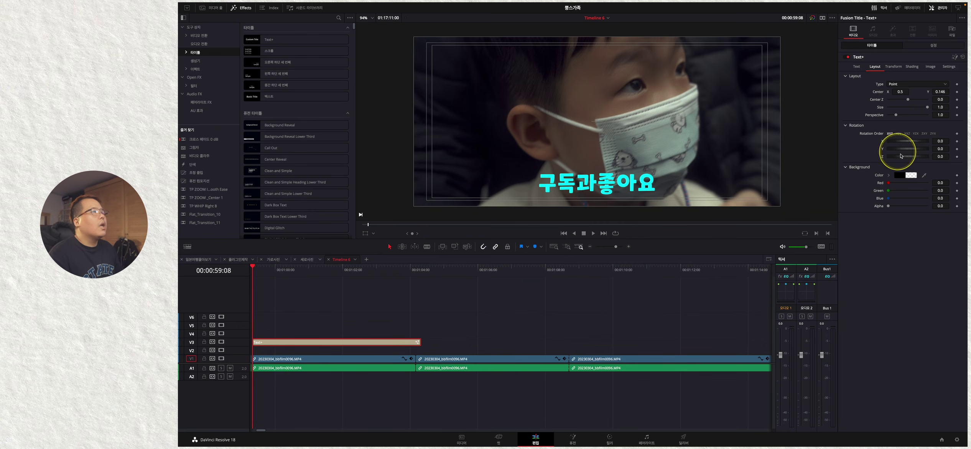
{"action": "left_click_drag", "start_coordinate": [907, 156], "coordinate": [909, 157]}
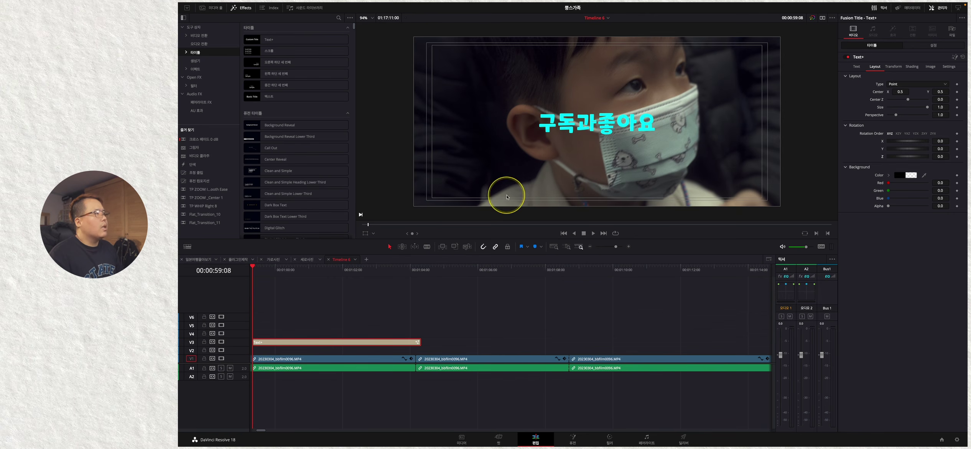
{"action": "left_click_drag", "start_coordinate": [940, 91], "coordinate": [829, 110]}
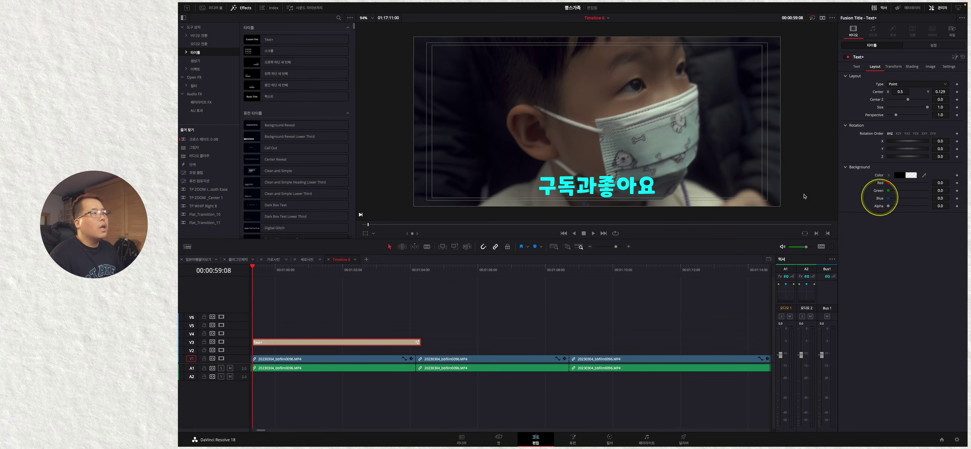
Duplicate the Text+ title directly after the original on V3 and move the playhead onto the copy at 00:01:06:03
{"action": "left_click", "coordinate": [856, 66]}
{"action": "left_click_drag", "start_coordinate": [304, 344], "coordinate": [464, 343]}
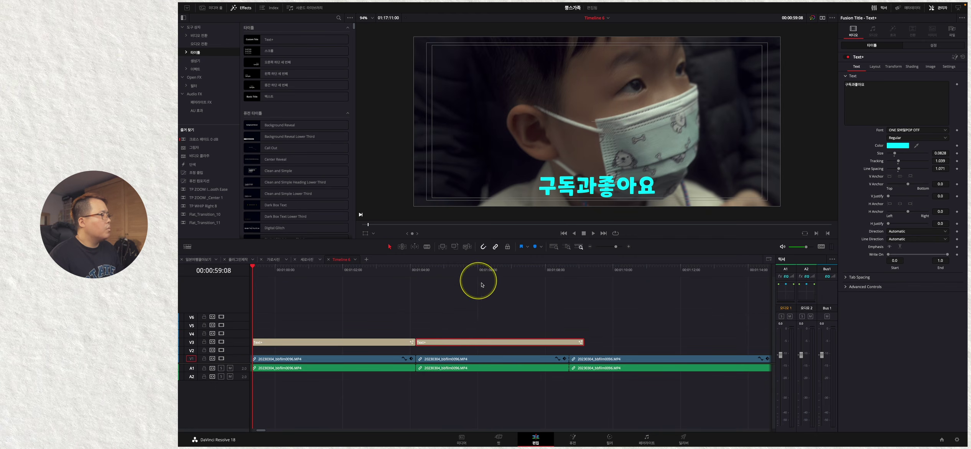
{"action": "left_click", "coordinate": [482, 268]}
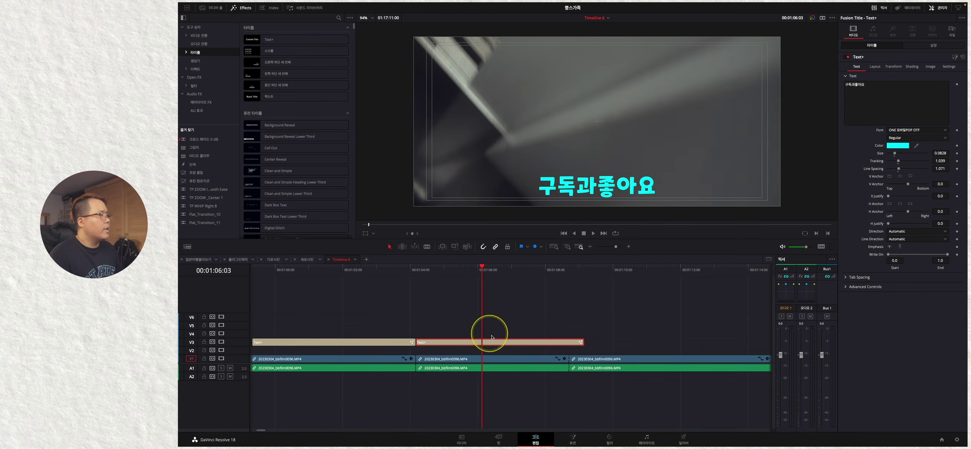
Replace the copied title's text with "알림 부탁드립니다"
{"action": "left_click_drag", "start_coordinate": [915, 99], "coordinate": [776, 82]}
{"action": "type", "text": "알림부탁드립니다"}
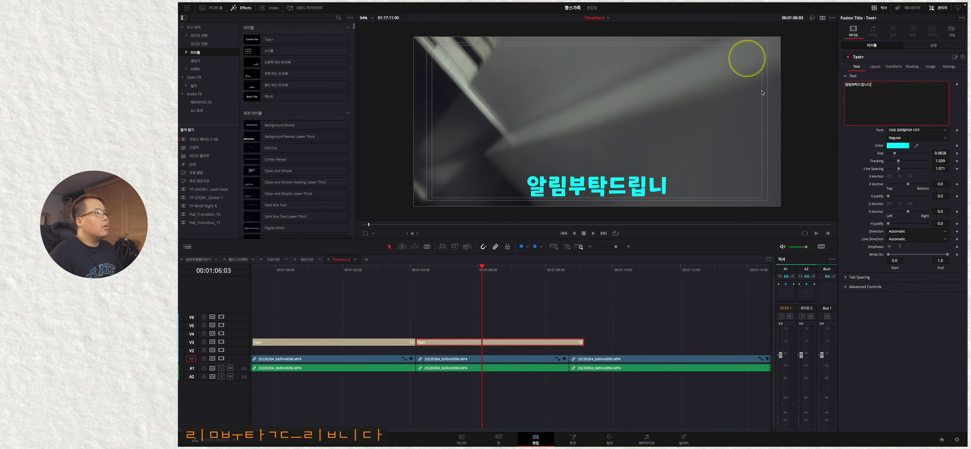
{"action": "left_click", "coordinate": [852, 83]}
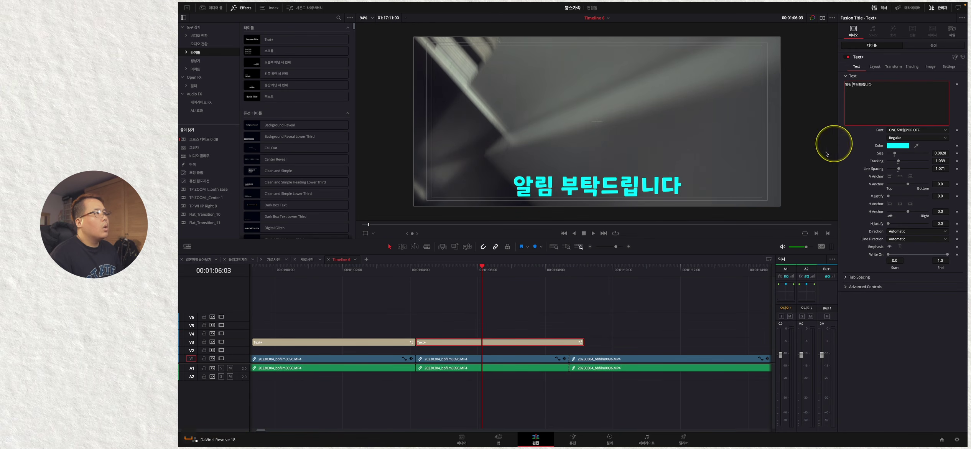
Delete the copied title clip from track V3
{"action": "scroll", "coordinate": [512, 282], "scroll_direction": "down", "scroll_amount": 3}
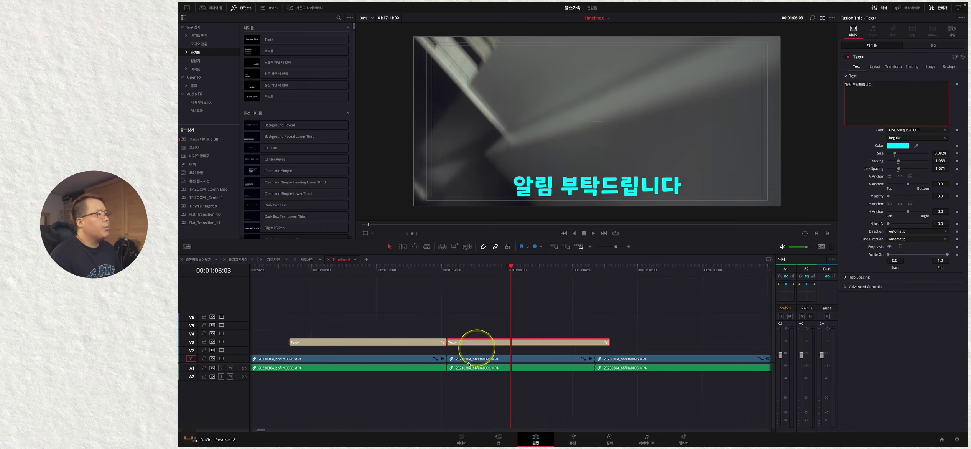
{"action": "left_click", "coordinate": [414, 288]}
{"action": "left_click", "coordinate": [512, 277]}
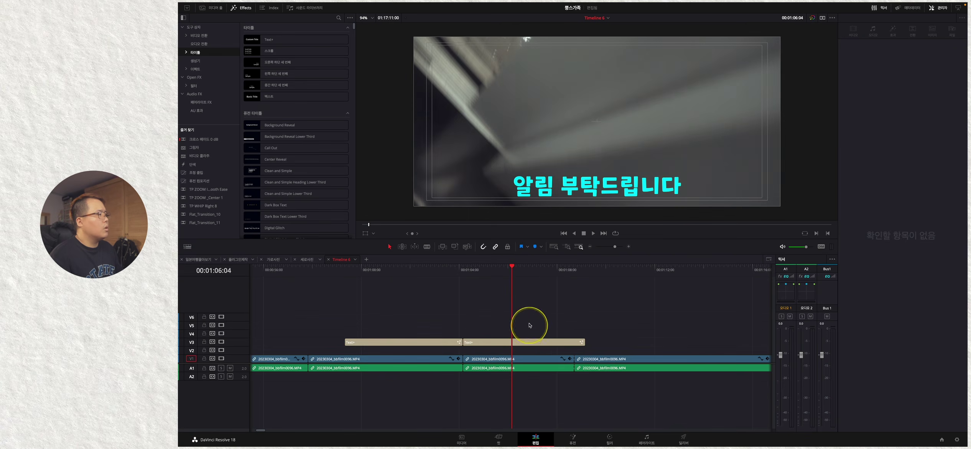
{"action": "left_click", "coordinate": [545, 342]}
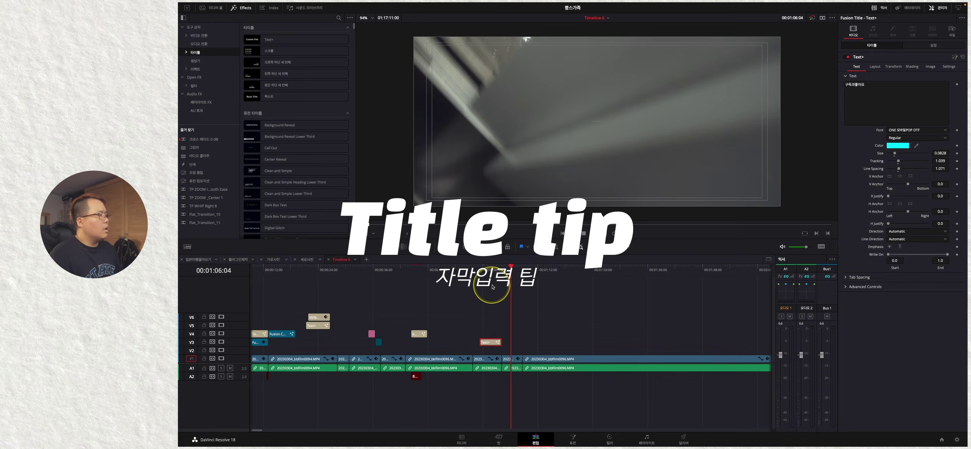
Move the playhead over the remaining "구독과좋아요" title at 00:01:01:20
{"action": "left_click", "coordinate": [491, 268]}
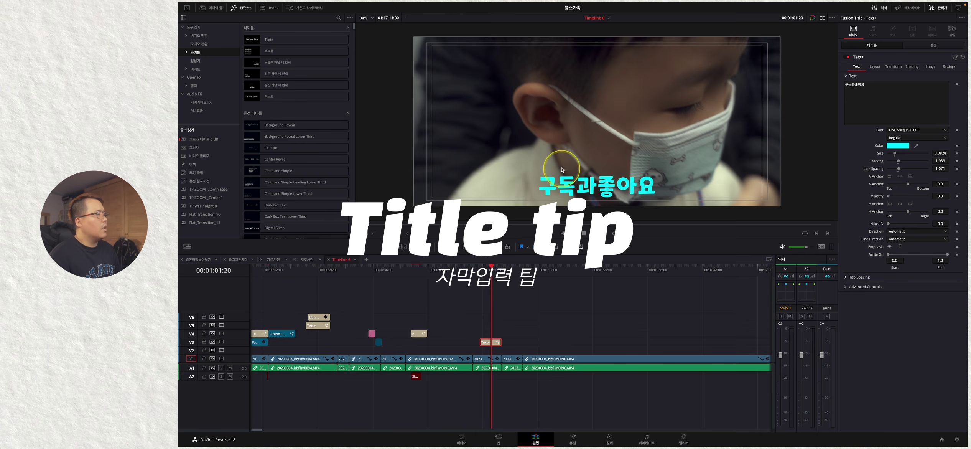
Extend the "구독과좋아요" title on V3 far past its current end and split it at 00:01:04:04
{"action": "left_click_drag", "start_coordinate": [504, 342], "coordinate": [755, 342]}
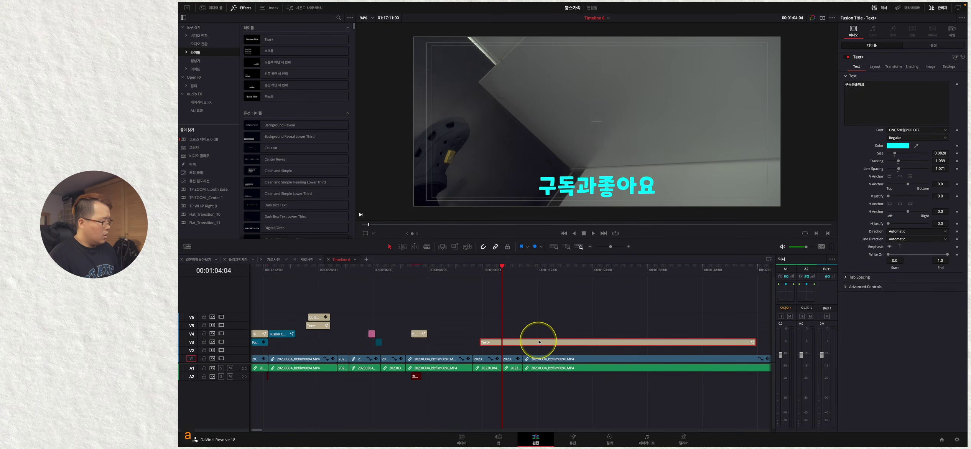
{"action": "key", "text": "super+b"}
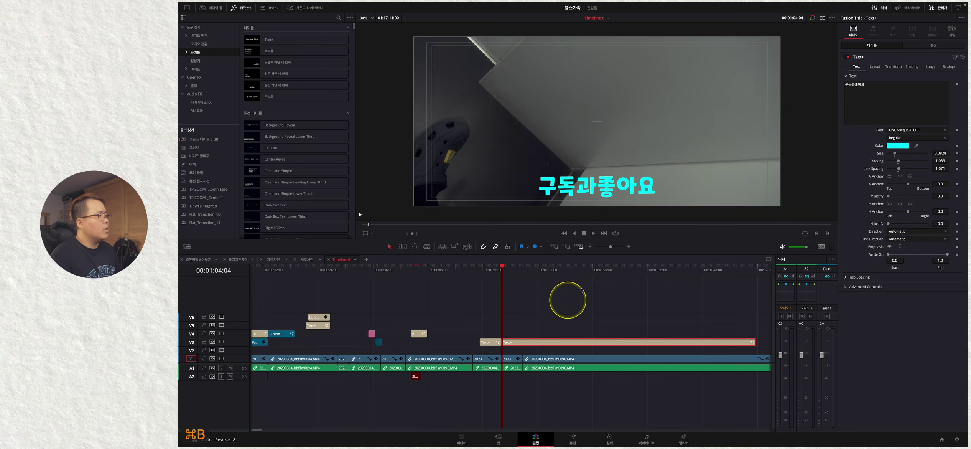
Clear all text from the title segment after 00:01:04:04 so it serves as a blank title
{"action": "left_click", "coordinate": [931, 89]}
{"action": "key", "text": "super+a"}
{"action": "key", "text": "BackSpace"}
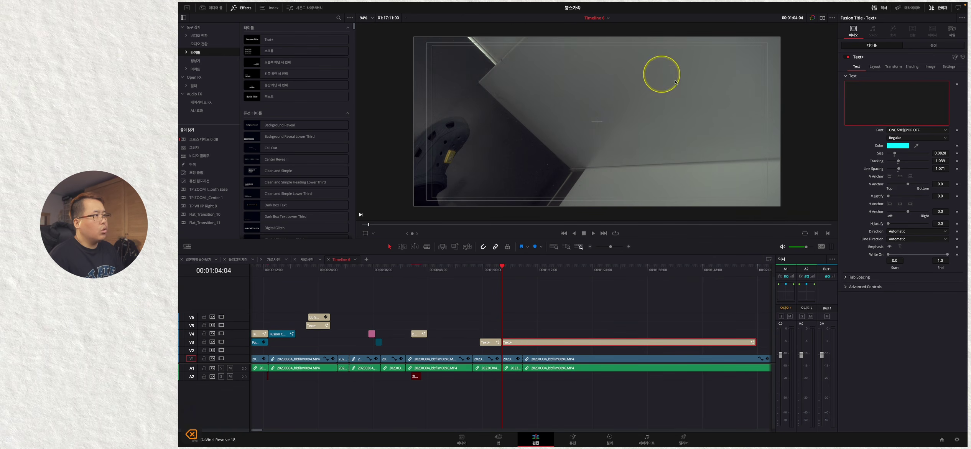
{"action": "left_click", "coordinate": [525, 277]}
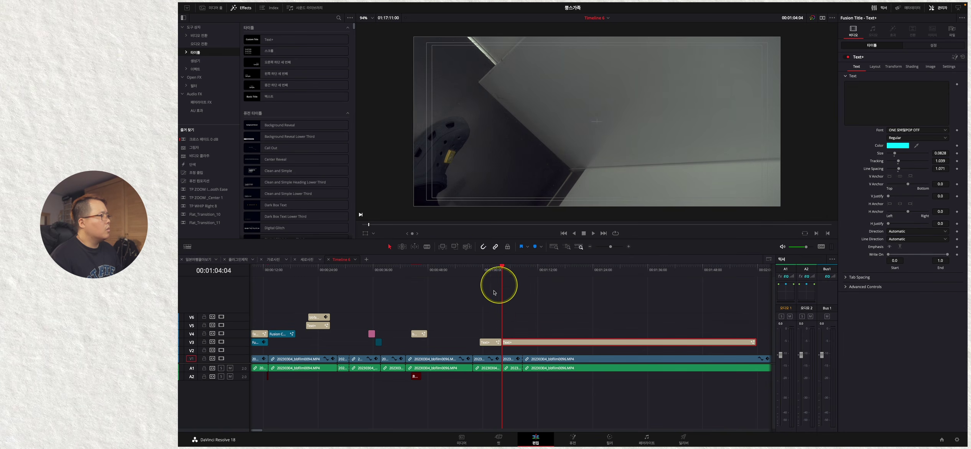
Increase the height of audio track A1 and split the blank title at 00:01:08:17, 00:01:11:02 and 00:01:20:04
{"action": "left_click_drag", "start_coordinate": [240, 372], "coordinate": [299, 407]}
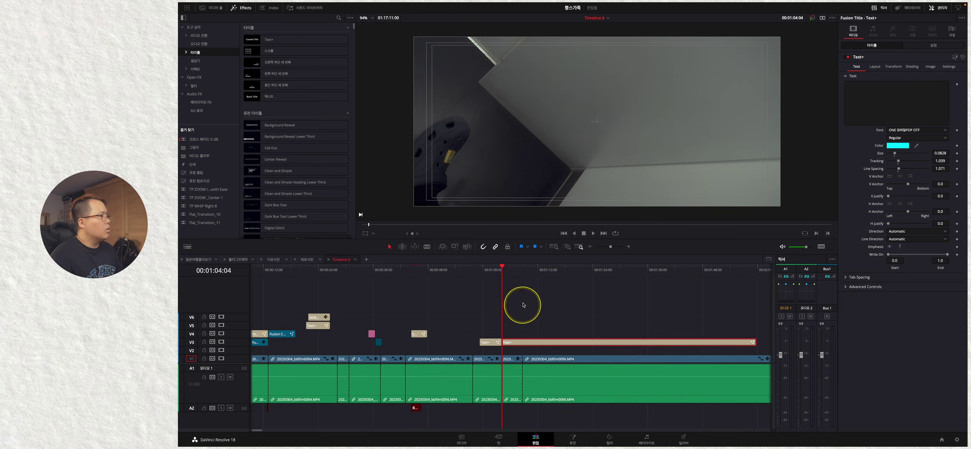
{"action": "left_click", "coordinate": [522, 269]}
{"action": "key", "text": "super+b"}
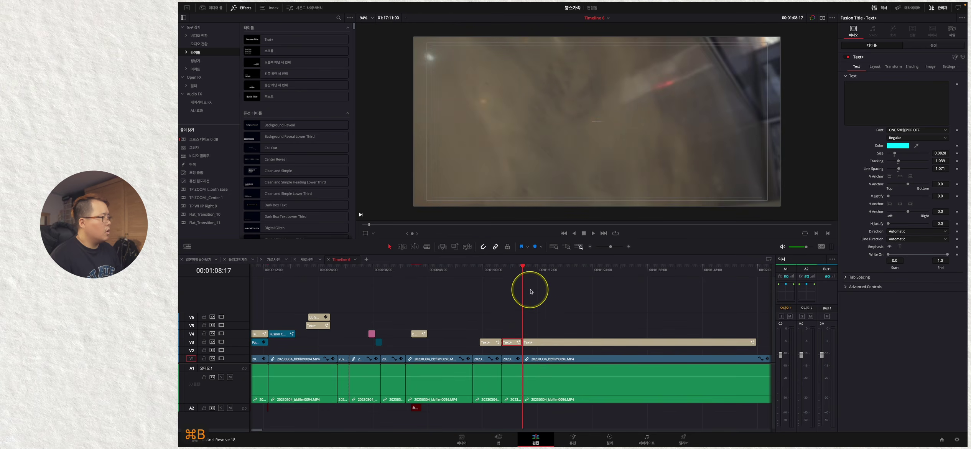
{"action": "key", "text": "super+b"}
{"action": "left_click", "coordinate": [575, 270]}
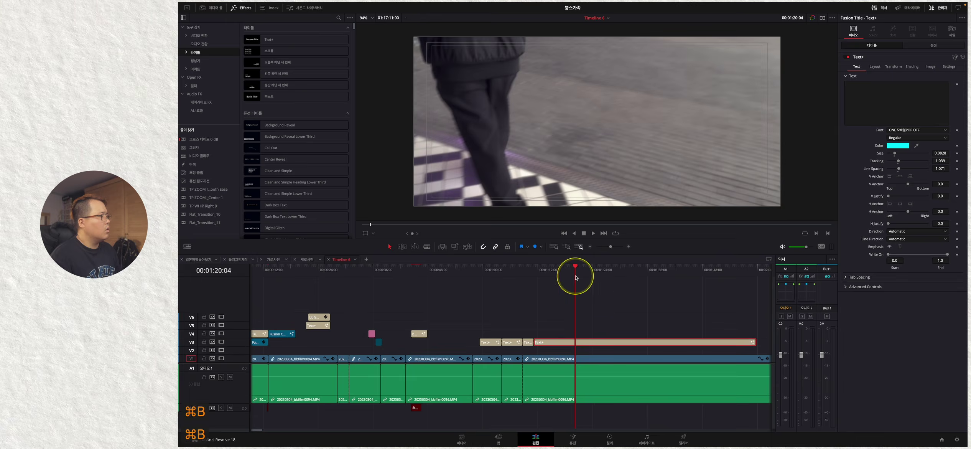
{"action": "key", "text": "super+b"}
Split the remaining blank title on V3 at four more points, including 00:01:35:05 and 00:01:54:20
{"action": "left_click", "coordinate": [609, 269]}
{"action": "key", "text": "super+b"}
{"action": "left_click", "coordinate": [644, 272]}
{"action": "key", "text": "super+b"}
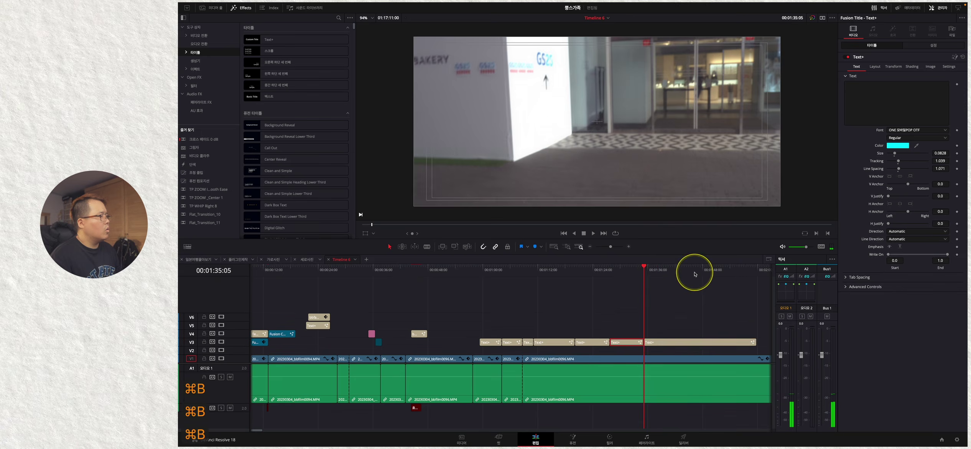
{"action": "left_click", "coordinate": [694, 272]}
{"action": "key", "text": "super+b"}
{"action": "left_click", "coordinate": [734, 273]}
{"action": "key", "text": "super+b"}
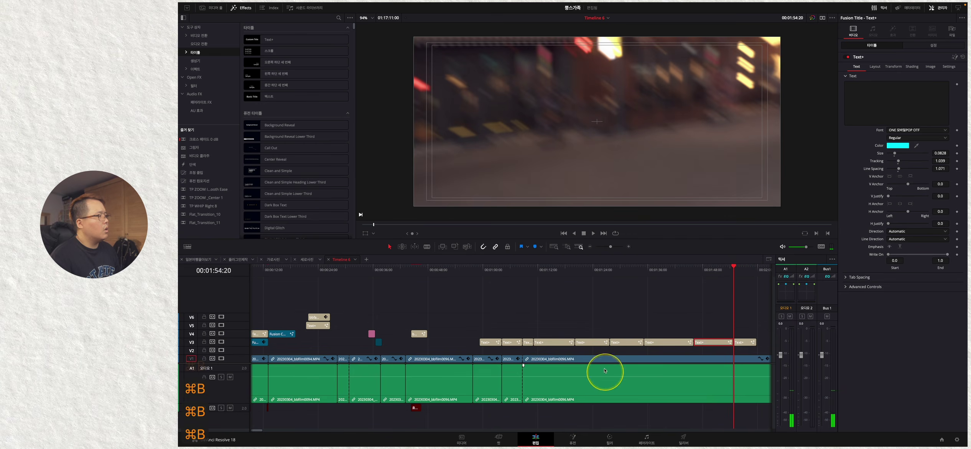
Enter "알림" as the text of the blank title starting at 00:01:04:04
{"action": "left_click", "coordinate": [492, 269]}
{"action": "left_click", "coordinate": [508, 270]}
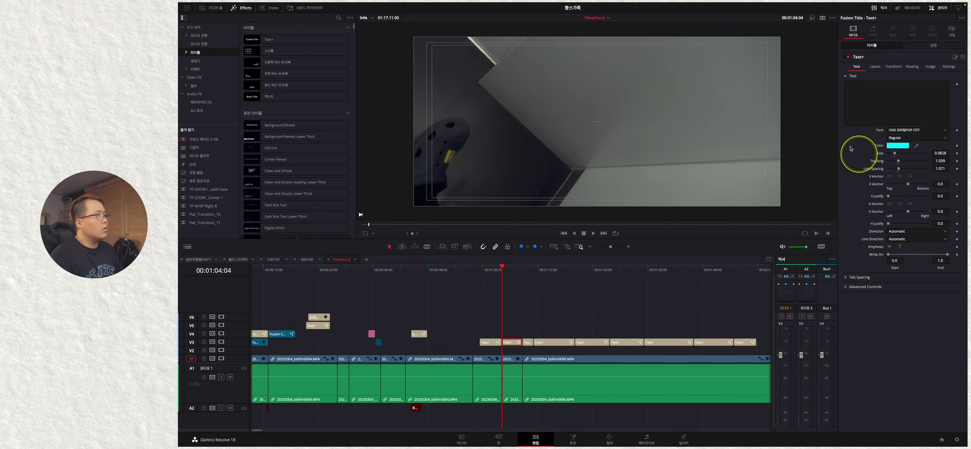
{"action": "left_click", "coordinate": [883, 106]}
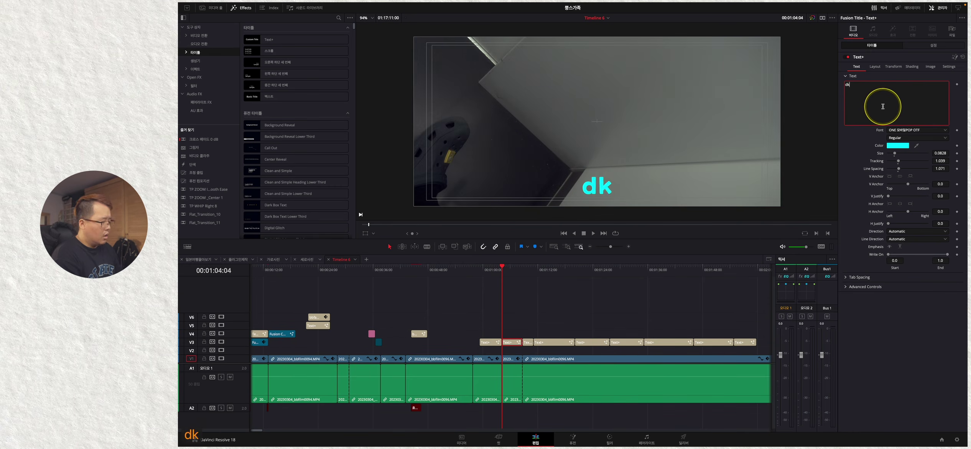
{"action": "type", "text": "알림"}
Enter "부탁드립니다" as the text of the blank title starting at 00:01:08:17
{"action": "left_click", "coordinate": [530, 267]}
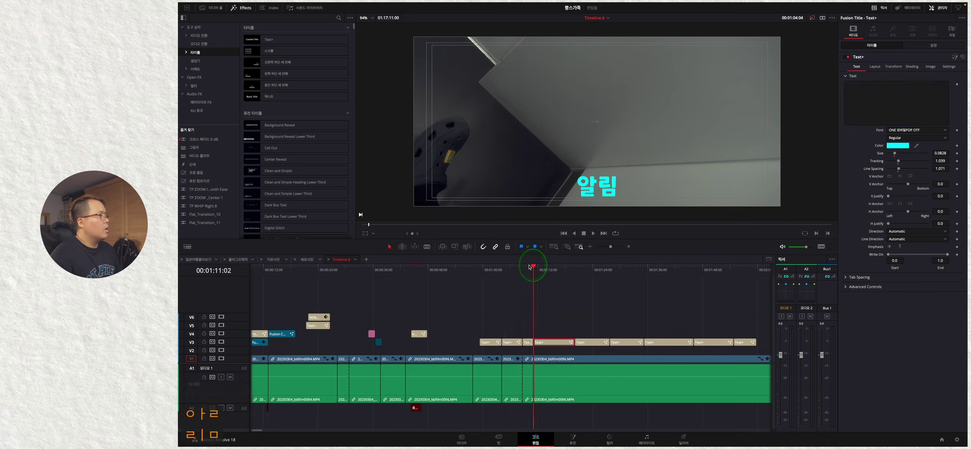
{"action": "key", "text": "Up"}
{"action": "left_click", "coordinate": [882, 99]}
{"action": "type", "text": "부탁드립니다"}
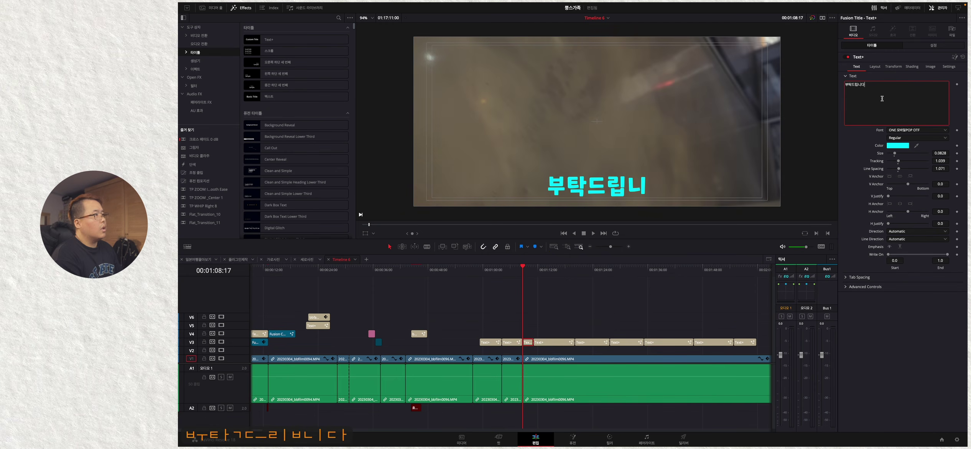
Paste copied caption text into the blank title at 00:01:12:23 and the one starting at 00:01:20:04
{"action": "left_click", "coordinate": [861, 404]}
{"action": "key", "text": "Down"}
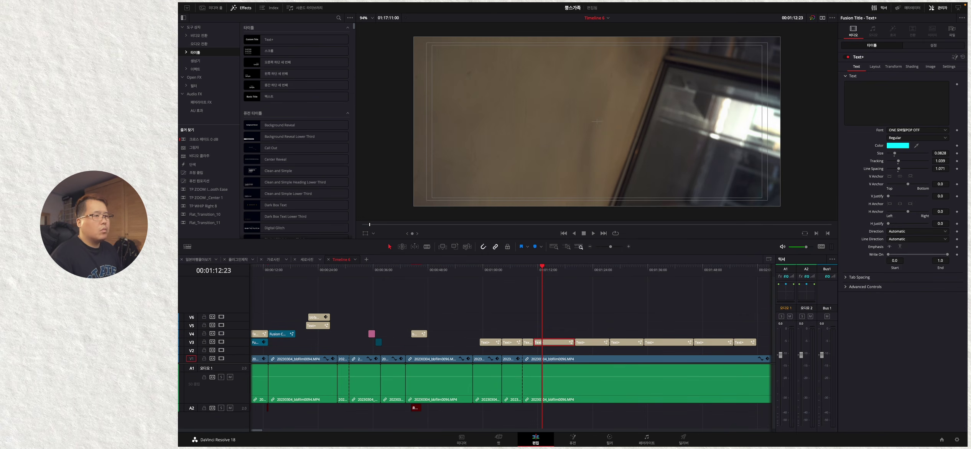
{"action": "key", "text": "super+c"}
{"action": "left_click", "coordinate": [900, 104]}
{"action": "key", "text": "super+v"}
{"action": "key", "text": "Down"}
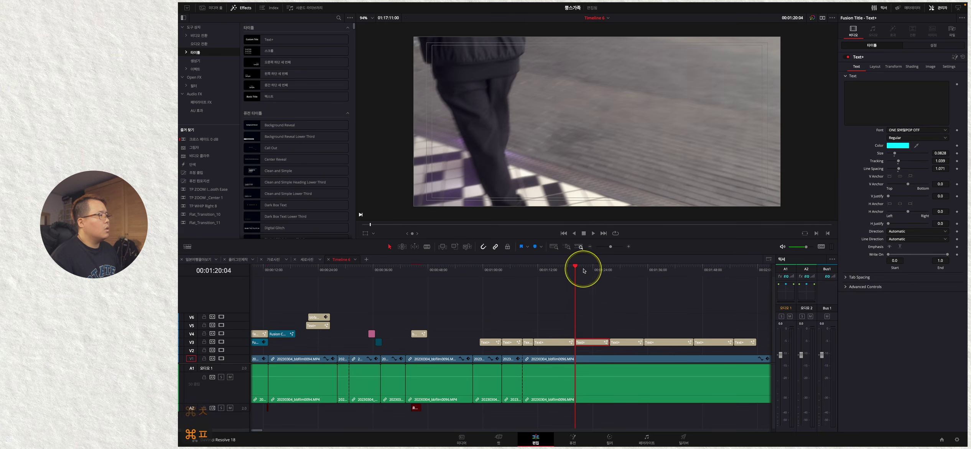
{"action": "left_click", "coordinate": [883, 98]}
{"action": "key", "text": "super+v"}
Copy the caption "작업을 하다보면" and paste it into the blank title at 00:01:31:06
{"action": "key", "text": "Down"}
{"action": "key", "text": "super+c"}
{"action": "left_click", "coordinate": [870, 102]}
{"action": "key", "text": "super+v"}
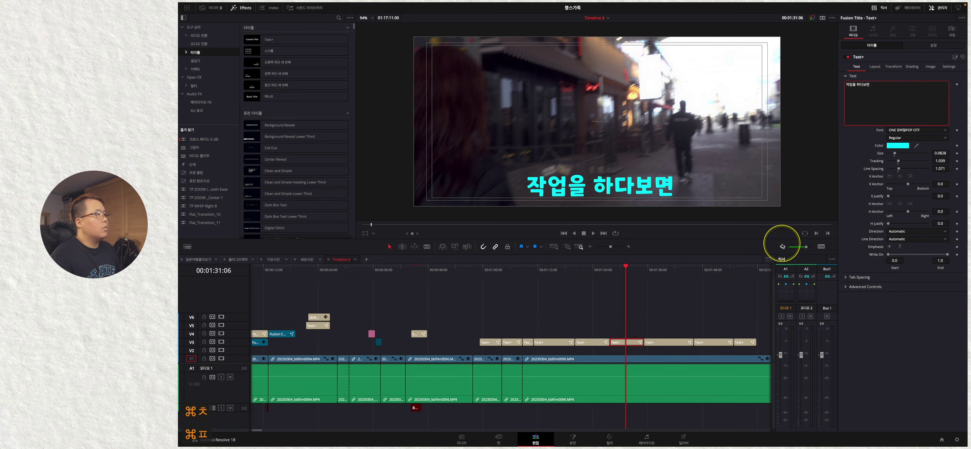
Play the timeline from the start of the "구독과좋아요" title at 00:00:59:08 and stop shortly after
{"action": "left_click", "coordinate": [484, 270]}
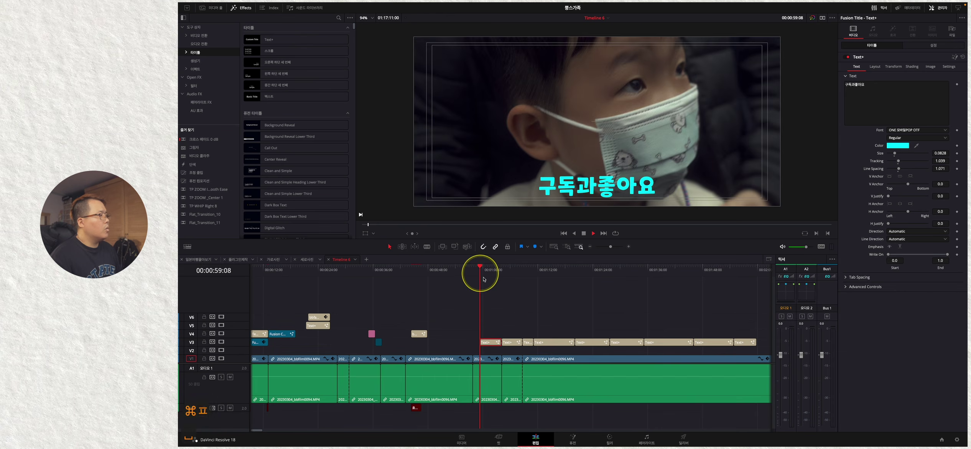
{"action": "key", "text": "space"}
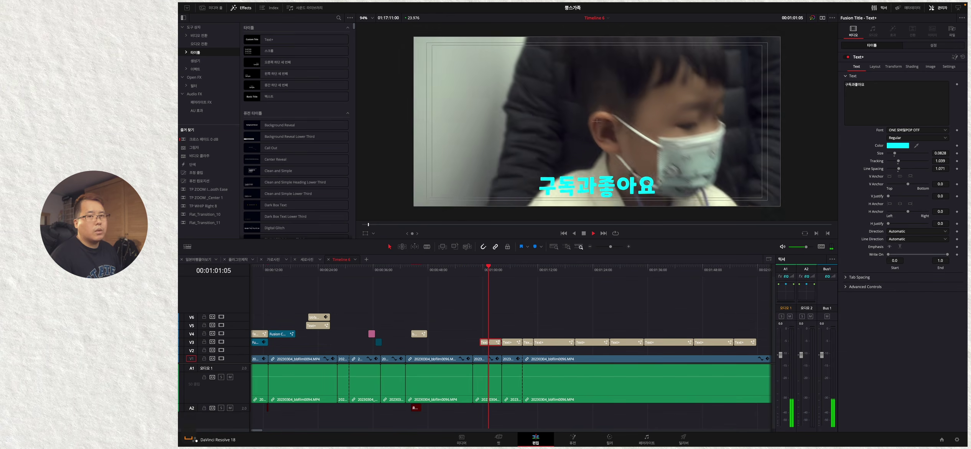
{"action": "key", "text": "space"}
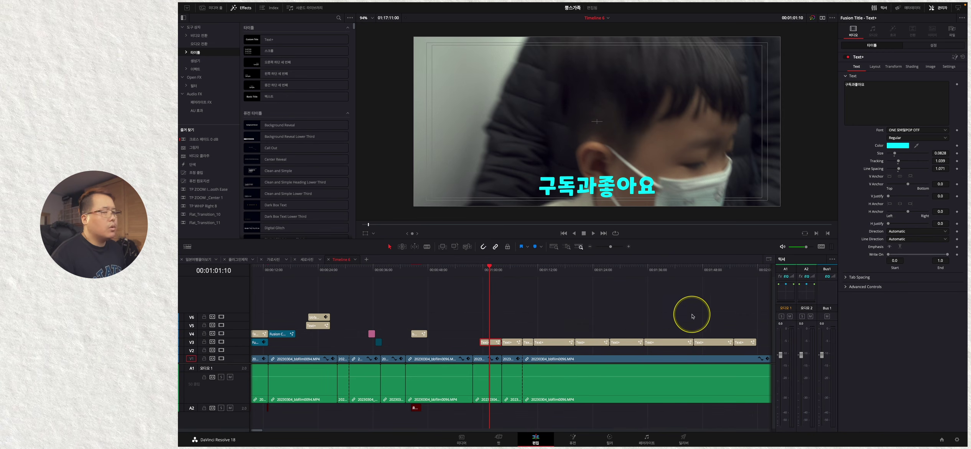
Play the timeline briefly from 00:02:14:09 and stop at 00:02:16:04
{"action": "key", "text": "shift+z"}
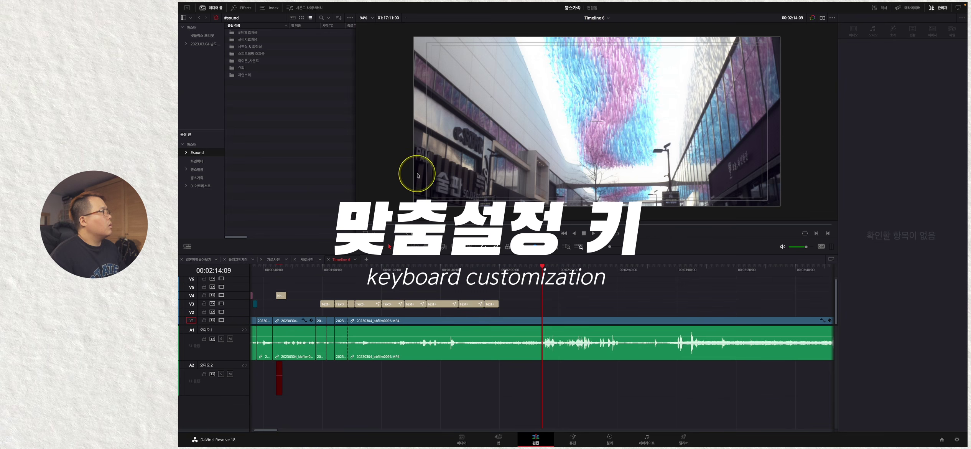
{"action": "key", "text": "space"}
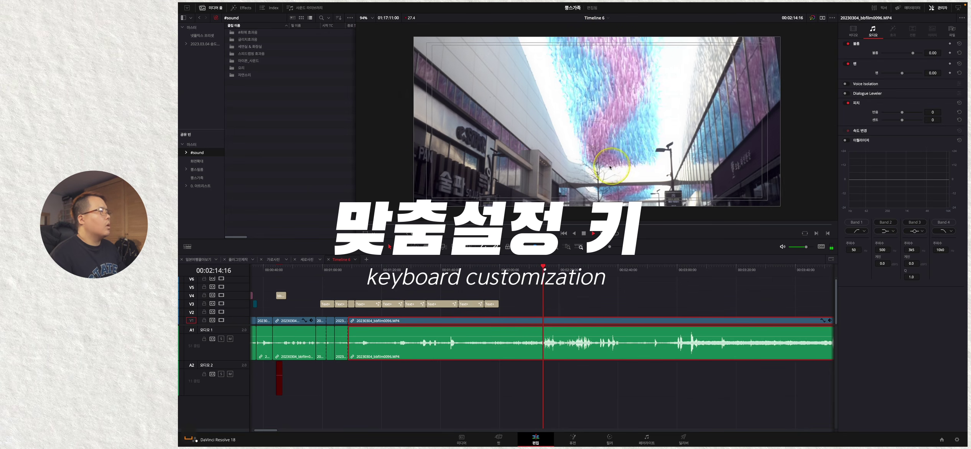
{"action": "key", "text": "space"}
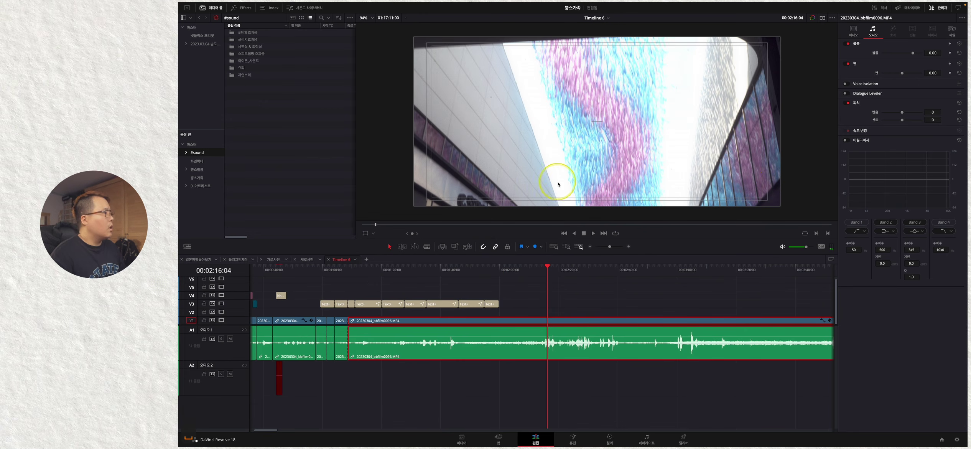
Try the F2 shortcut in the edit view and open the keyboard customization window
{"action": "key", "text": "F2"}
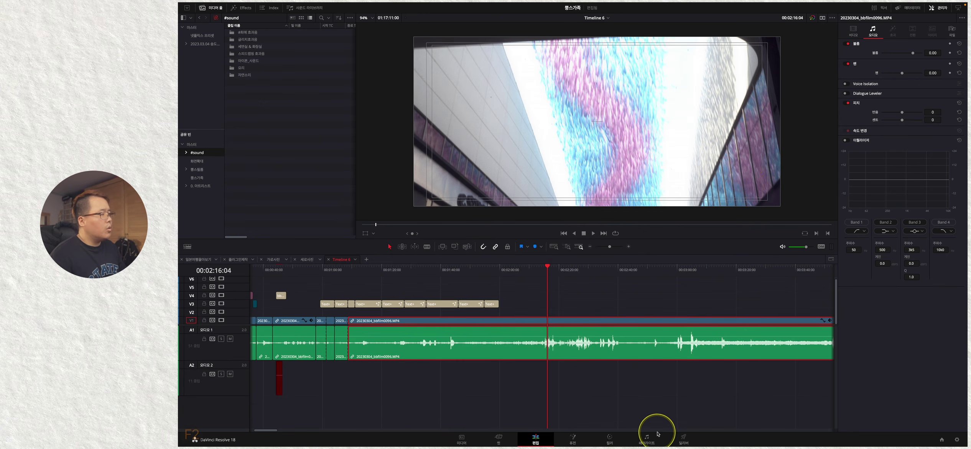
{"action": "left_click", "coordinate": [210, 6]}
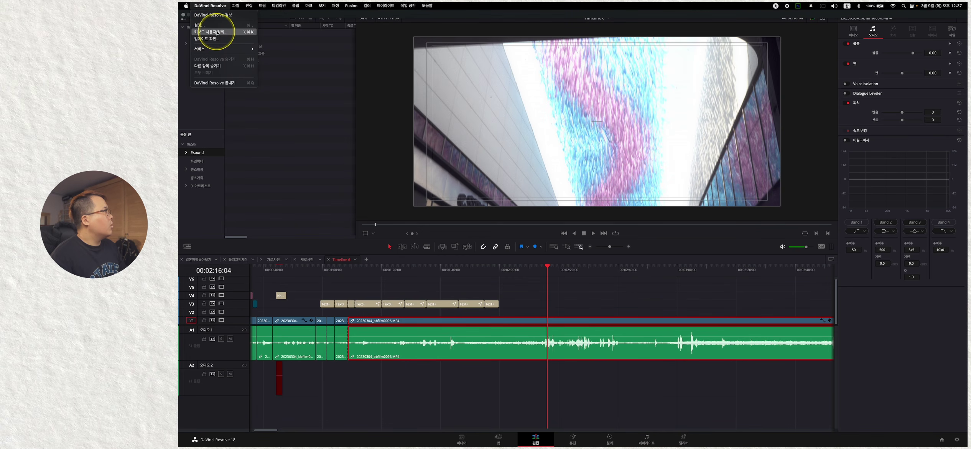
{"action": "left_click", "coordinate": [218, 32]}
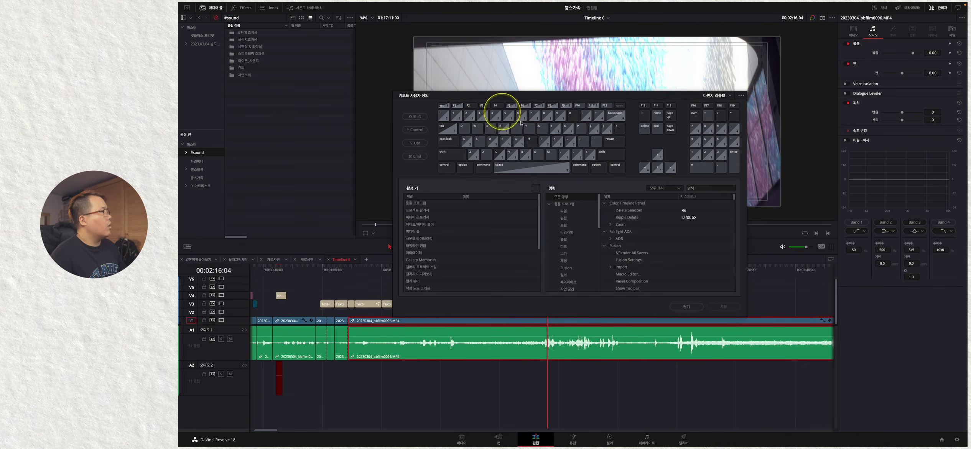
{"action": "left_click", "coordinate": [696, 310]}
{"action": "key", "text": "alt+super+k"}
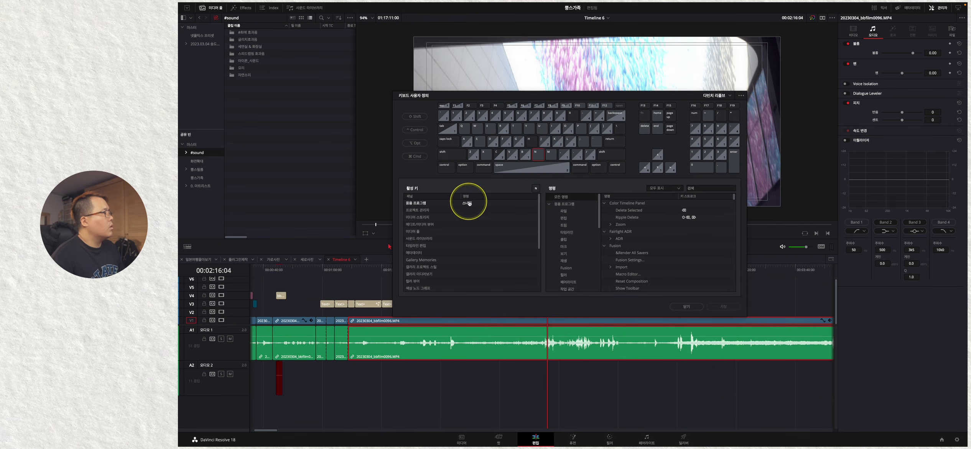
Check the command assigned to the space bar, select the F2 key, and search the command list for "안전"
{"action": "left_click", "coordinate": [516, 168]}
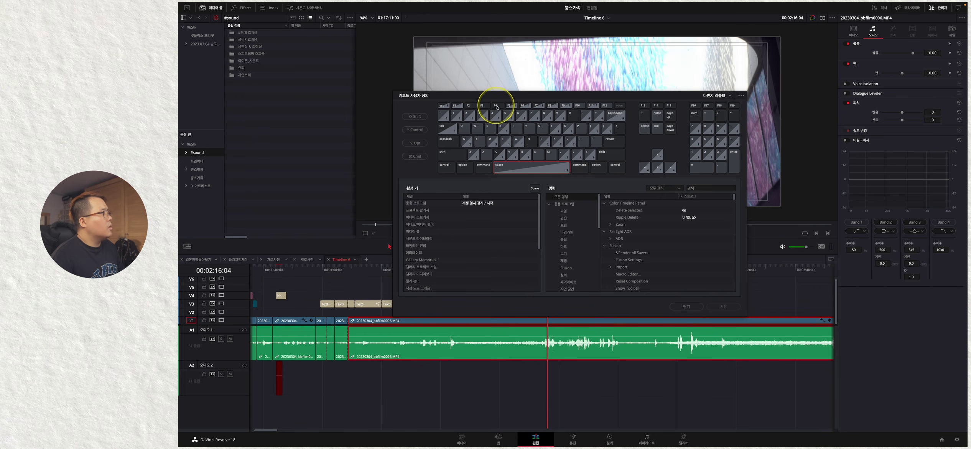
{"action": "left_click", "coordinate": [473, 107]}
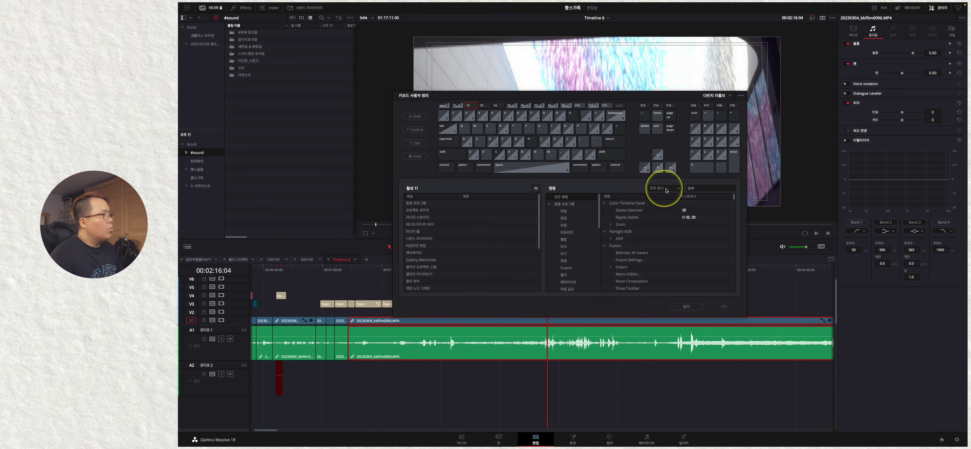
{"action": "left_click", "coordinate": [693, 187]}
{"action": "type", "text": "안전"}
{"action": "left_click", "coordinate": [612, 221]}
{"action": "left_click", "coordinate": [612, 219]}
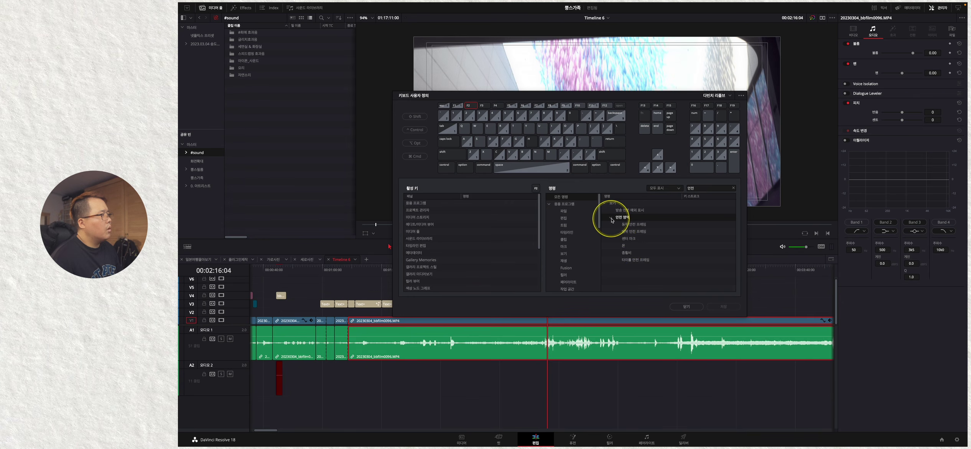
Assign the F2 key to the on command within the 안전 영역 (safe area) group
{"action": "left_click", "coordinate": [624, 247]}
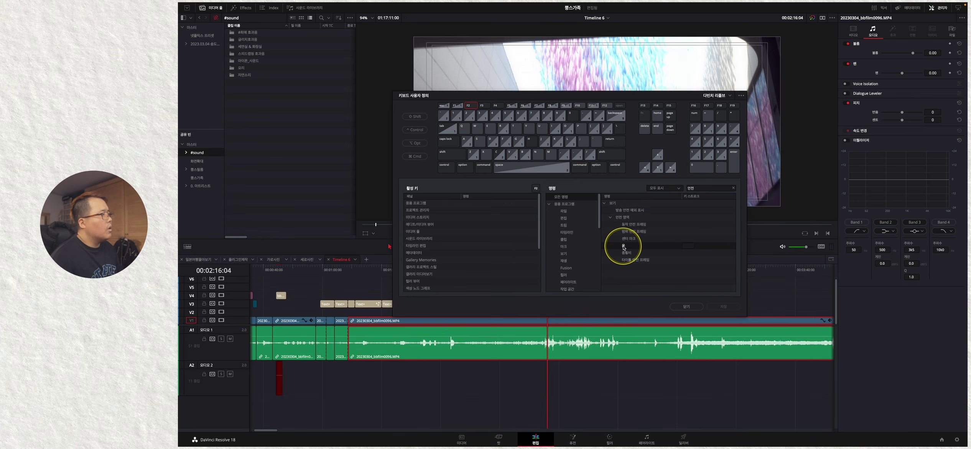
{"action": "left_click", "coordinate": [686, 247]}
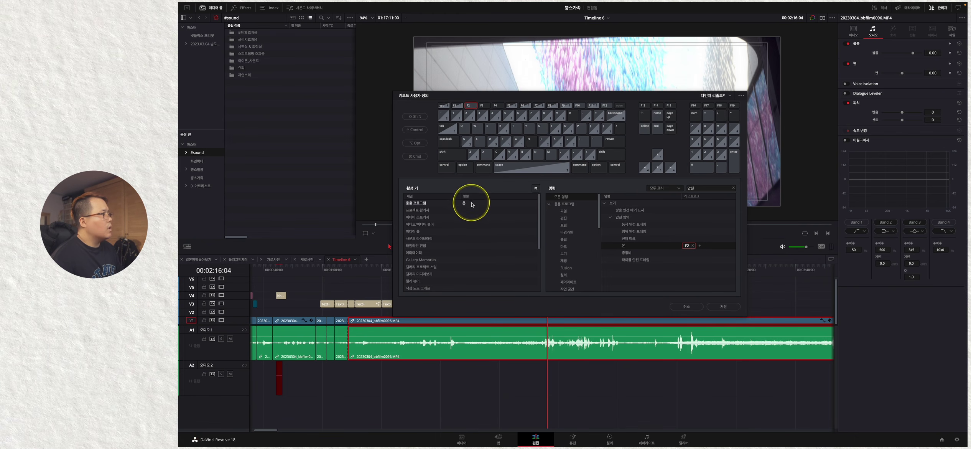
{"action": "left_click", "coordinate": [693, 245]}
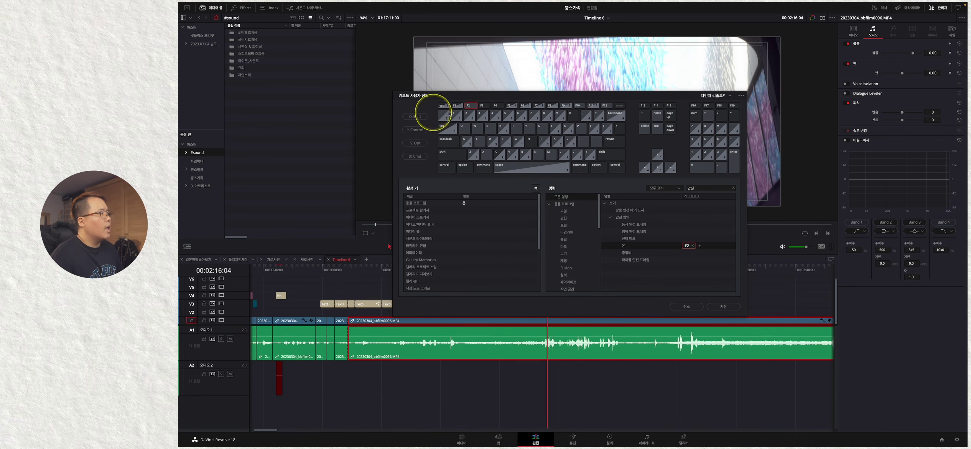
Start saving the shortcut layout as a preset, cancel the naming, and show the available keyboard presets
{"action": "left_click", "coordinate": [722, 306]}
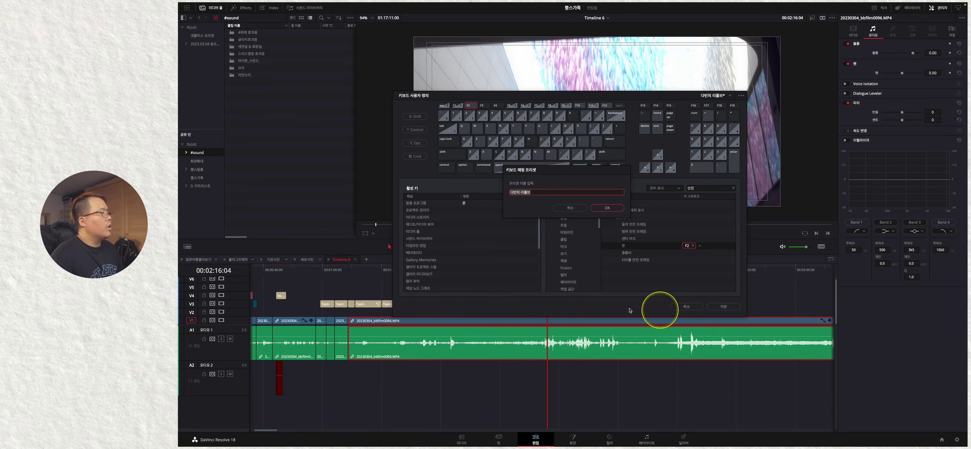
{"action": "left_click", "coordinate": [568, 208]}
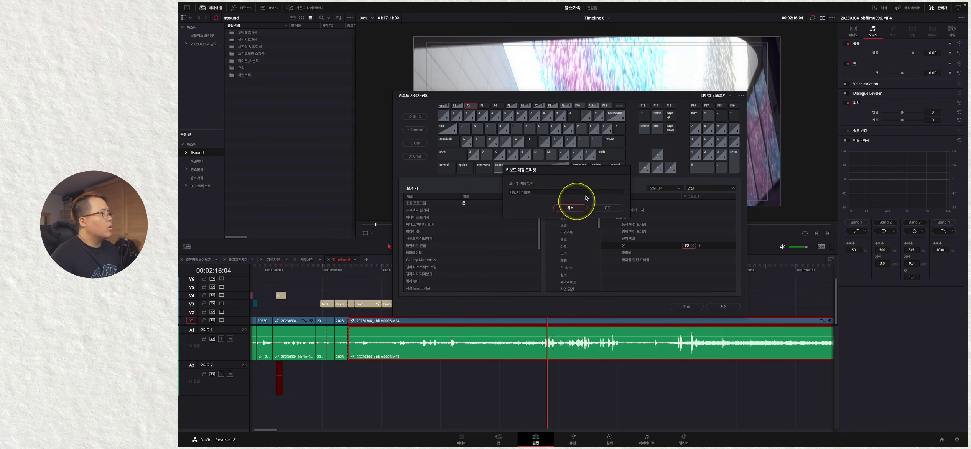
{"action": "left_click", "coordinate": [731, 95]}
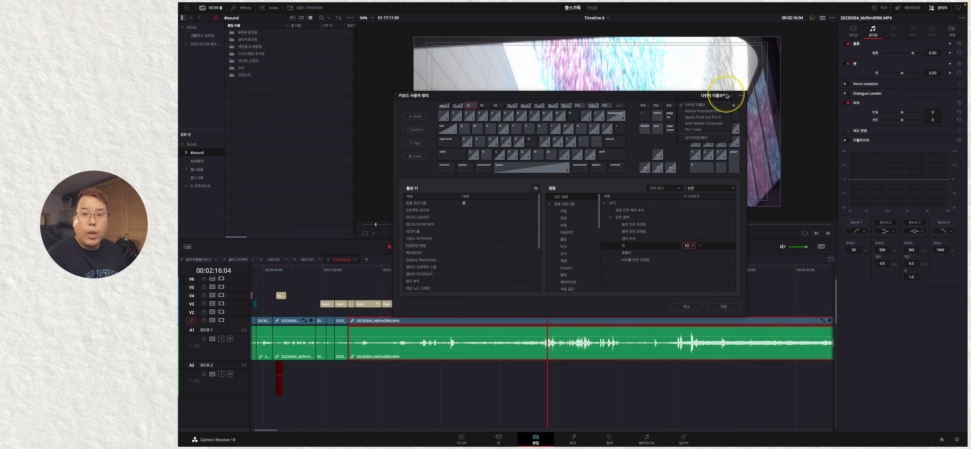
Load the custom shortcut preset in place of the edited DaVinci Resolve layout, cancel naming a new preset, and close the keyboard customization
{"action": "left_click", "coordinate": [696, 104]}
{"action": "left_click", "coordinate": [730, 96]}
{"action": "left_click", "coordinate": [696, 137]}
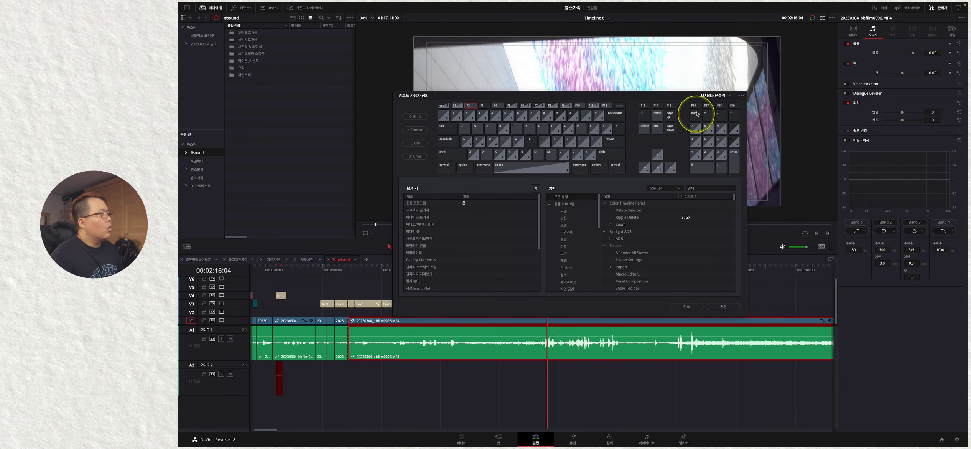
{"action": "left_click", "coordinate": [559, 190]}
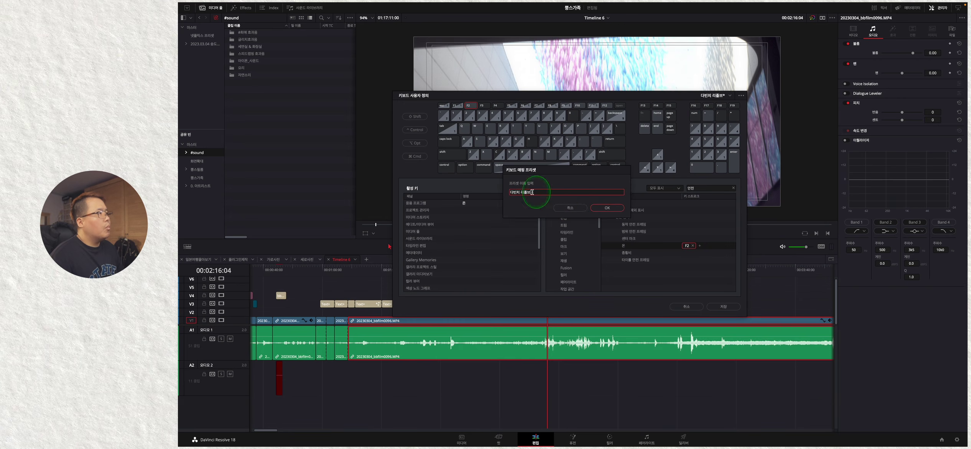
{"action": "left_click", "coordinate": [570, 208]}
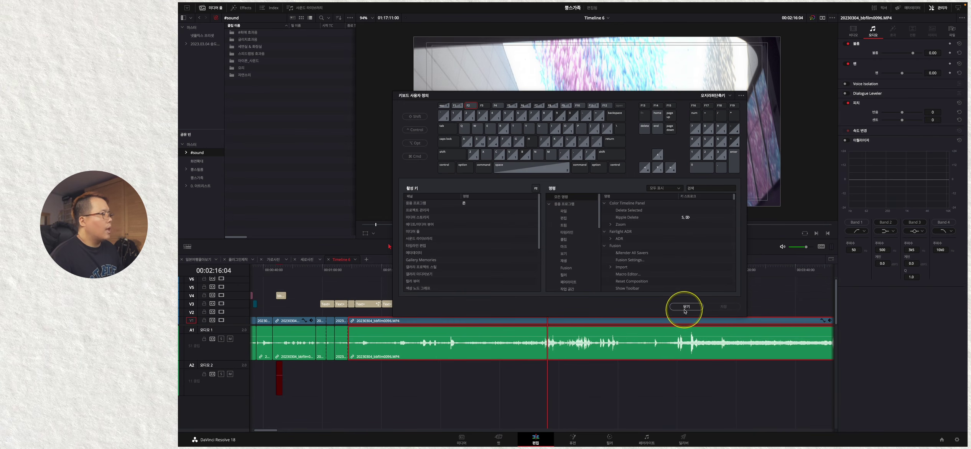
{"action": "left_click", "coordinate": [687, 307]}
Test the F2 shortcut by toggling the viewer's safe area guides repeatedly, and reduce the viewer zoom to 85%
{"action": "key", "text": "F2"}
{"action": "key", "text": "F2"}
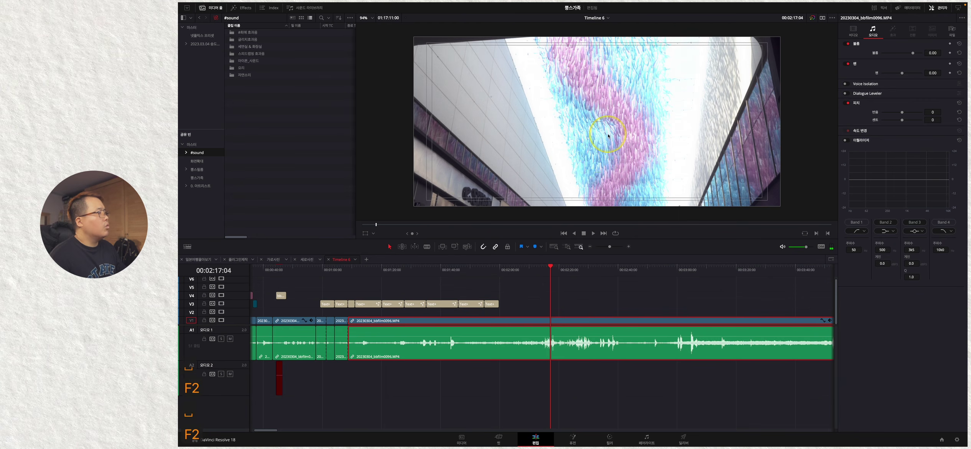
{"action": "key", "text": "F2"}
{"action": "key", "text": "F2"}
{"action": "key", "text": "F2"}
{"action": "key", "text": "F2"}
{"action": "key", "text": "F2"}
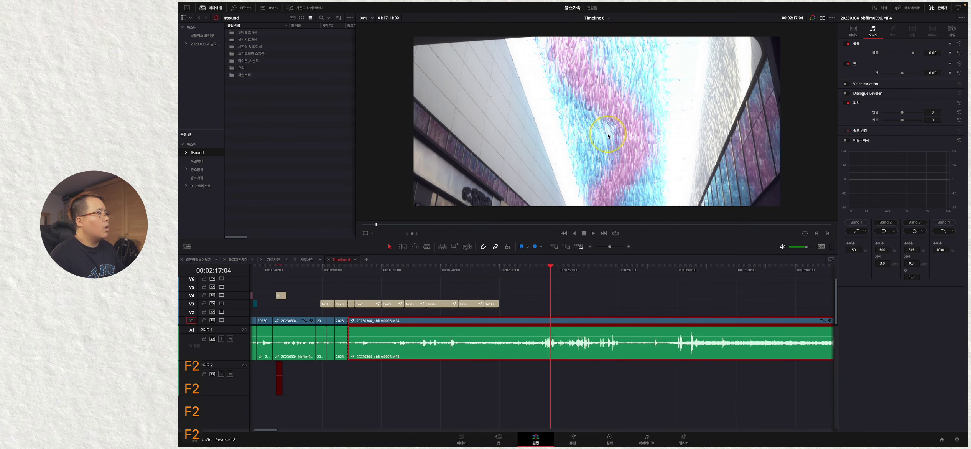
{"action": "scroll", "coordinate": [625, 187], "scroll_direction": "down", "scroll_amount": 1}
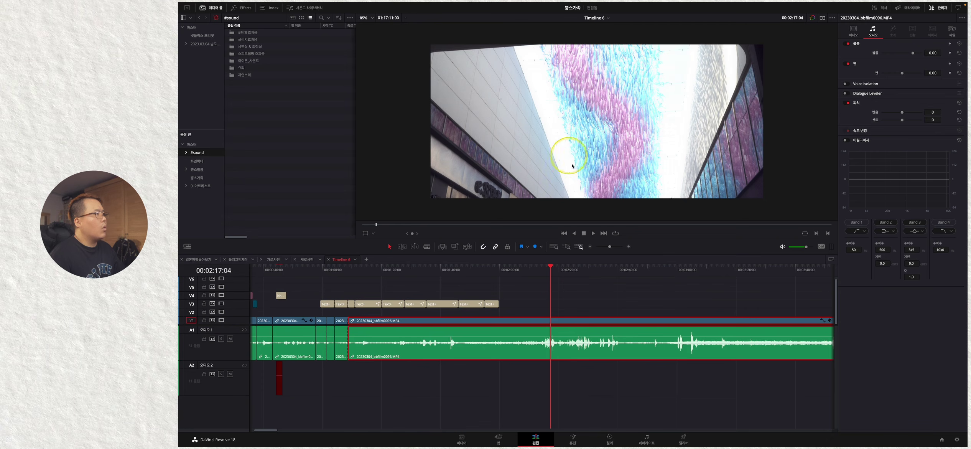
{"action": "key", "text": "F2"}
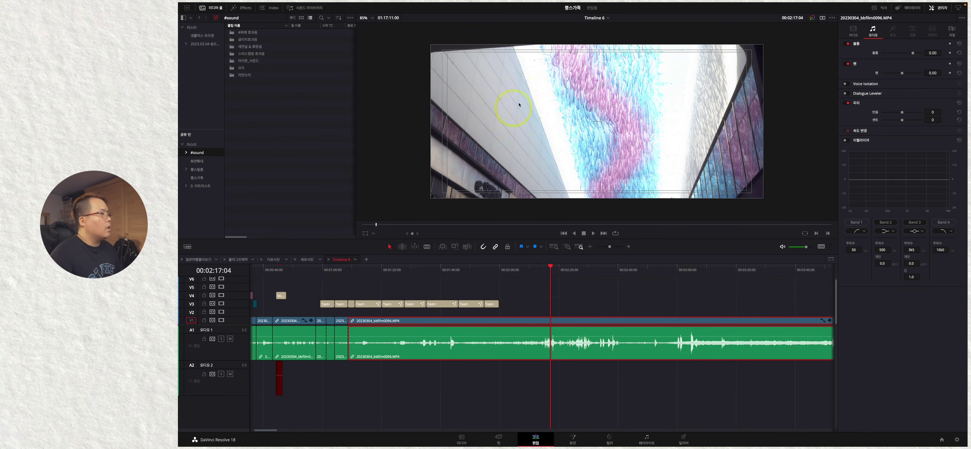
Change the selected 20230304_bbfilm0096.MP4 clip to the lime color and keep toggling the safe area guides with the F2 shortcut
{"action": "key", "text": "2"}
{"action": "key", "text": "2"}
{"action": "key", "text": "F2"}
{"action": "key", "text": "F2"}
{"action": "key", "text": "F2"}
{"action": "key", "text": "F2"}
{"action": "key", "text": "F2"}
{"action": "key", "text": "F2"}
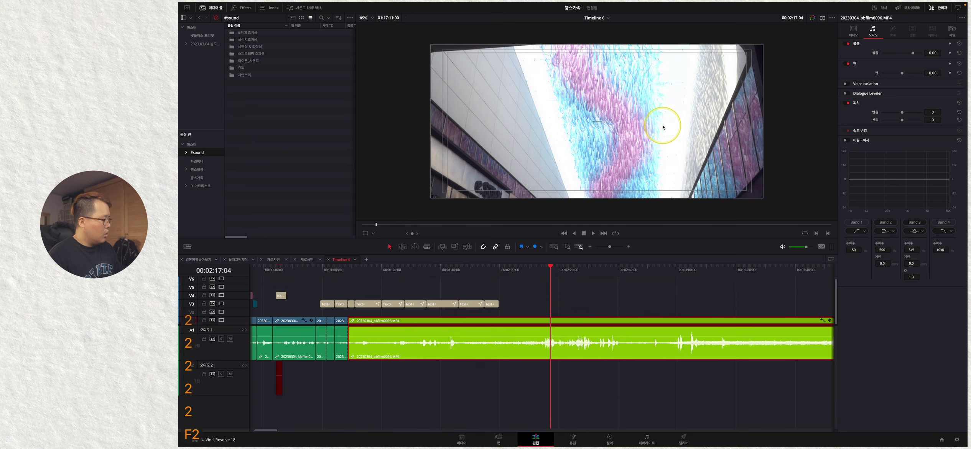
{"action": "key", "text": "F2"}
{"action": "key", "text": "F2"}
{"action": "key", "text": "F2"}
{"action": "key", "text": "F2"}
{"action": "key", "text": "F2"}
{"action": "key", "text": "F2"}
{"action": "key", "text": "F2"}
{"action": "key", "text": "F2"}
{"action": "key", "text": "F2"}
{"action": "key", "text": "F2"}
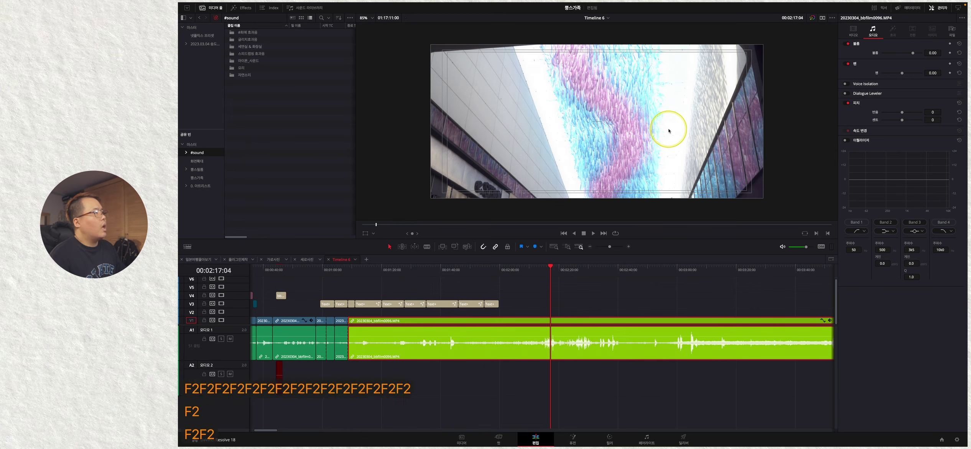
{"action": "key", "text": "F2"}
{"action": "key", "text": "F2"}
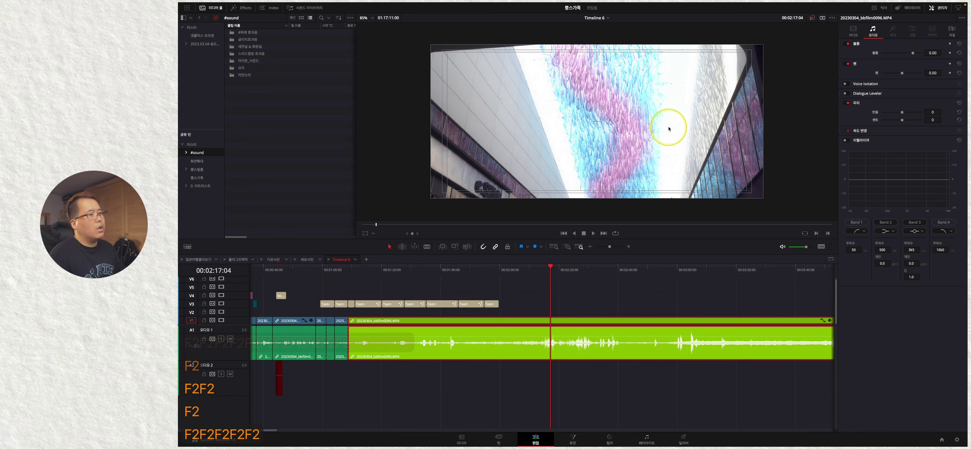